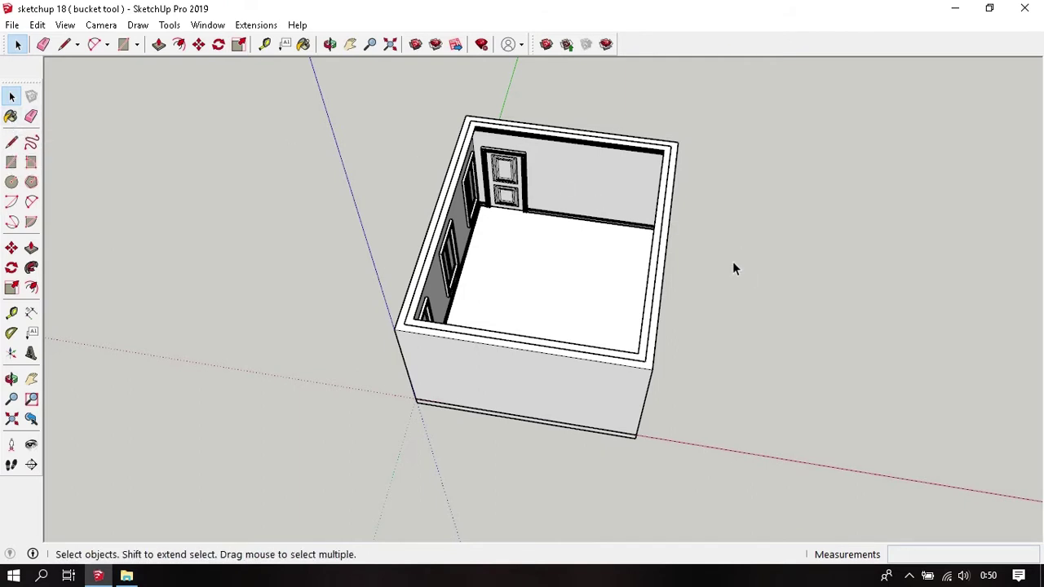
Step: Activate the Paint Bucket so the Materials tray shows the Colors-Named swatches
key(b)
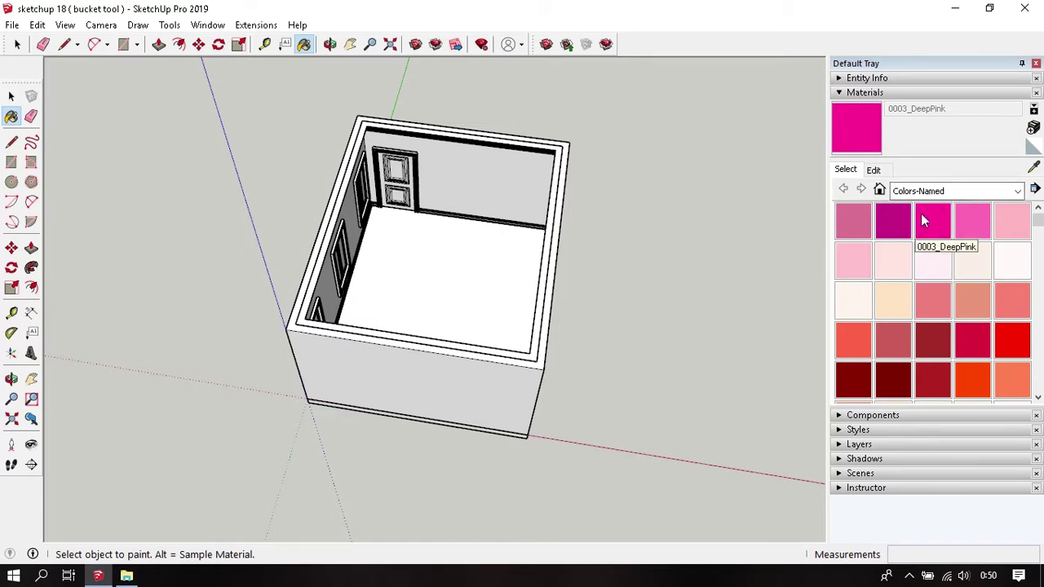
Step: Choose 0013_LightCoral from the Colors-Named swatches
scroll(932, 298, down, 3)
scroll(933, 299, down, 3)
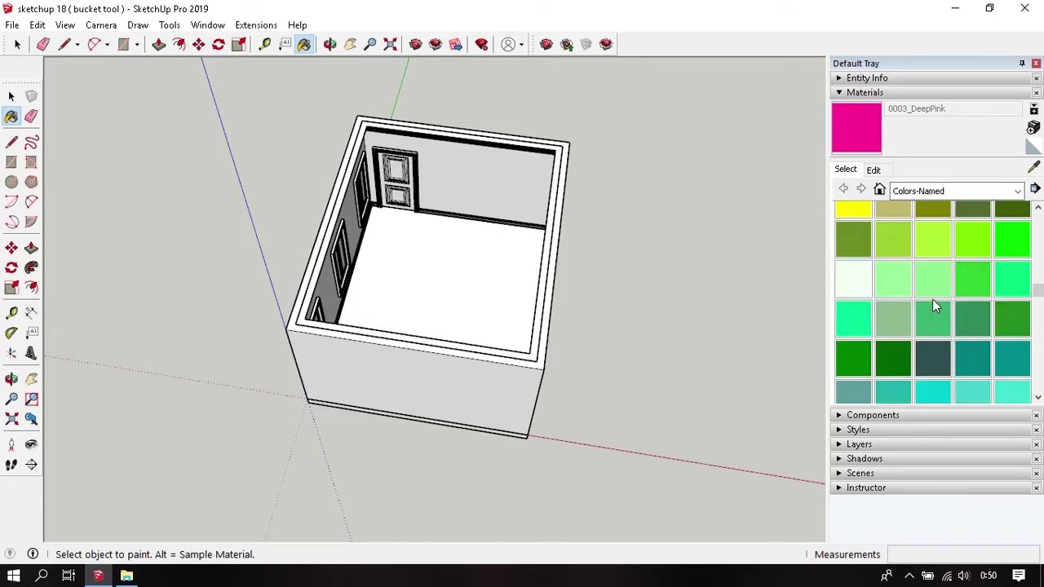
scroll(934, 302, down, 3)
scroll(936, 304, down, 3)
scroll(936, 304, down, 2)
scroll(936, 304, up, 5)
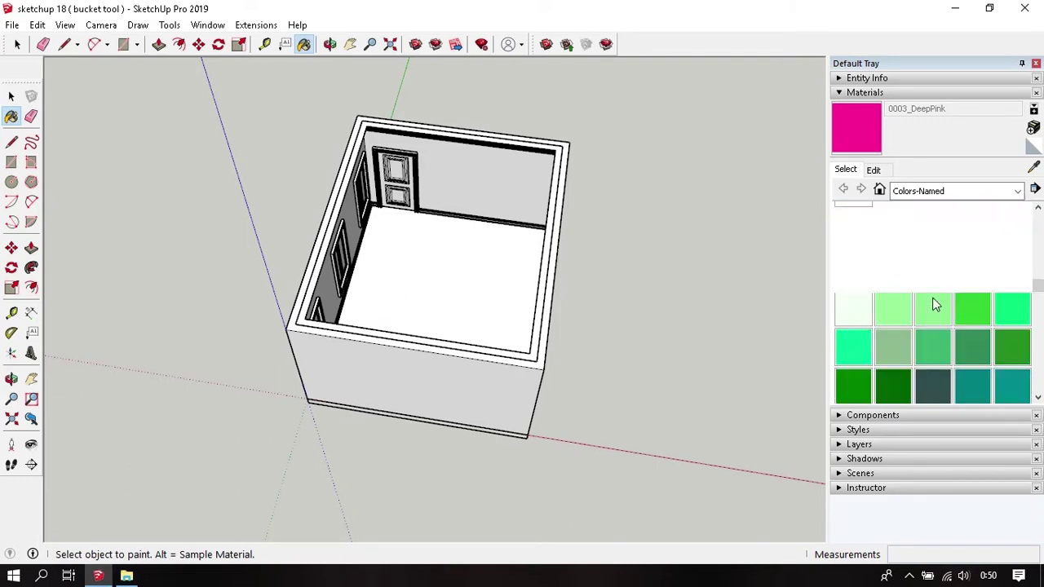
scroll(936, 305, up, 4)
scroll(933, 298, up, 2)
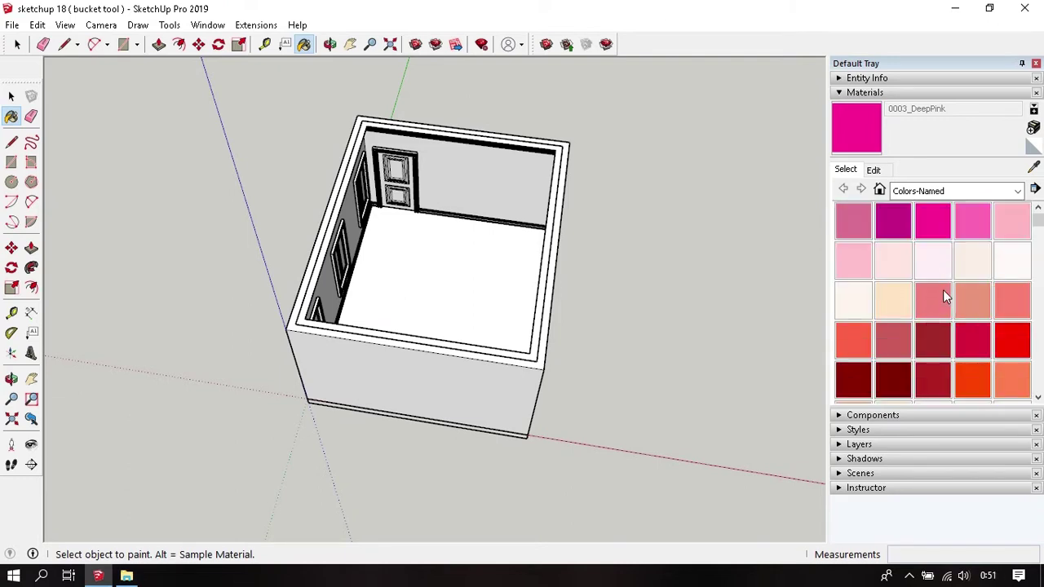
click(938, 296)
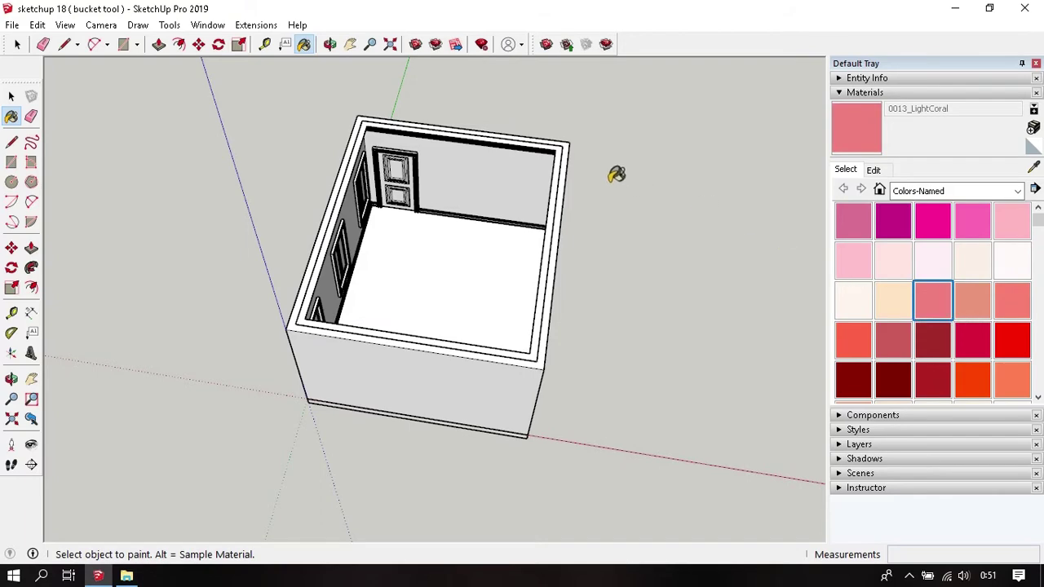
Step: Zoom into the room and paint its back wall light coral
mouse_move(518, 194)
middle_down()
mouse_move(618, 256)
mouse_move(564, 285)
mouse_move(572, 290)
mouse_move(541, 266)
middle_up()
scroll(583, 269, up, 2)
scroll(578, 273, up, 2)
scroll(546, 265, up, 2)
key(space)
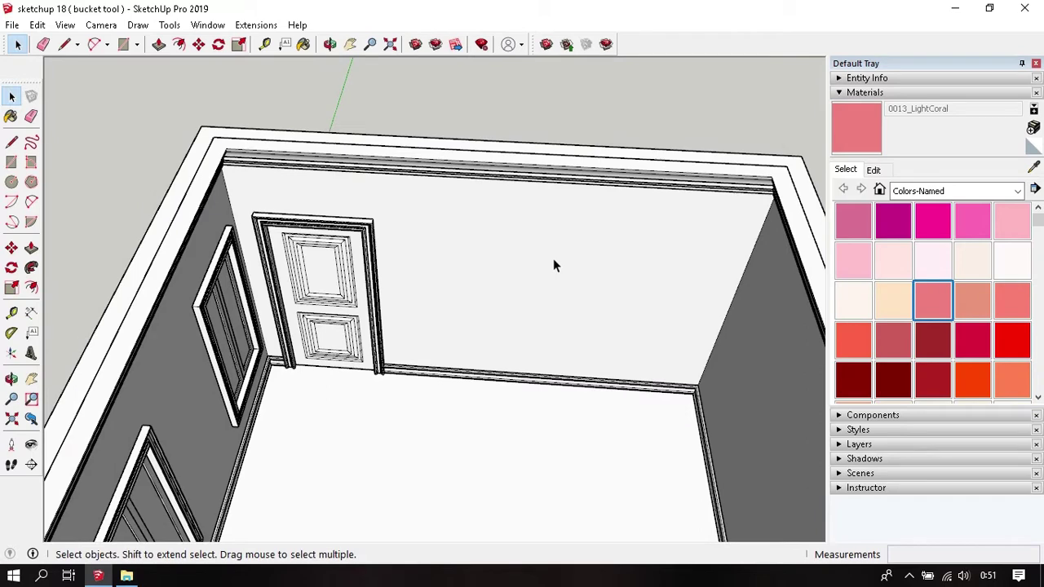
click(554, 260)
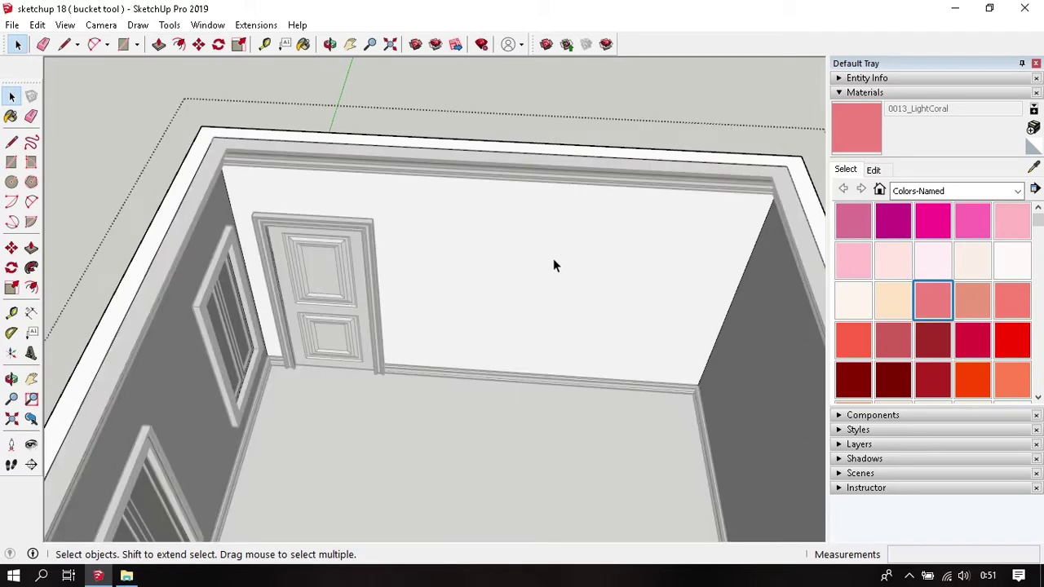
scroll(554, 258, up, 1)
scroll(553, 258, up, 1)
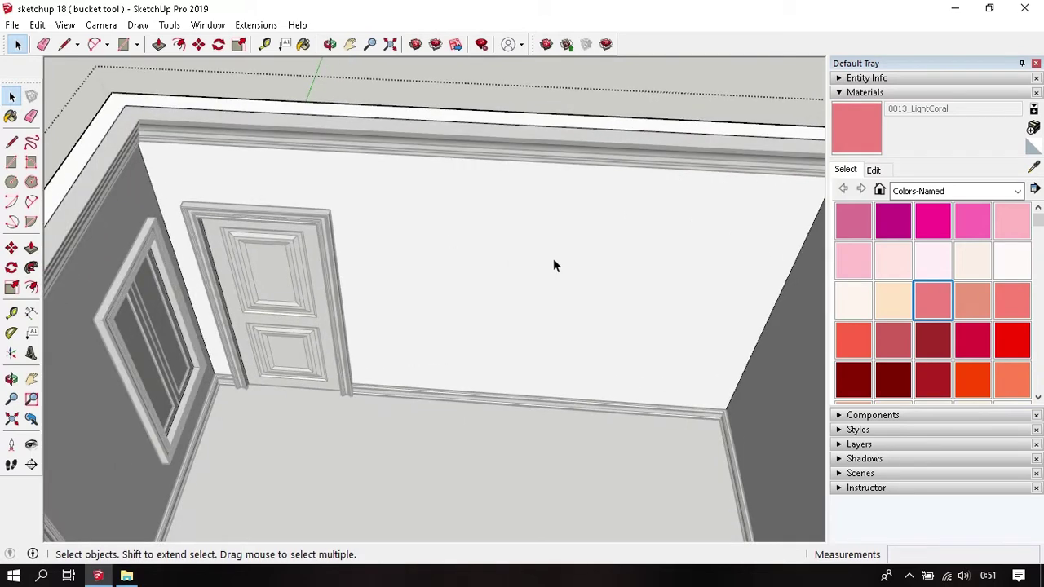
key(b)
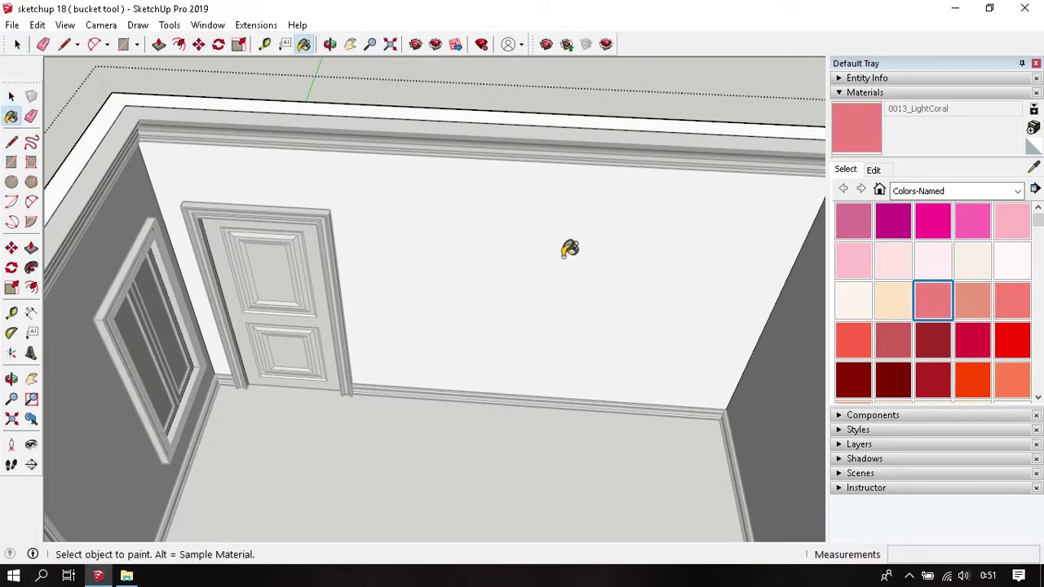
click(569, 251)
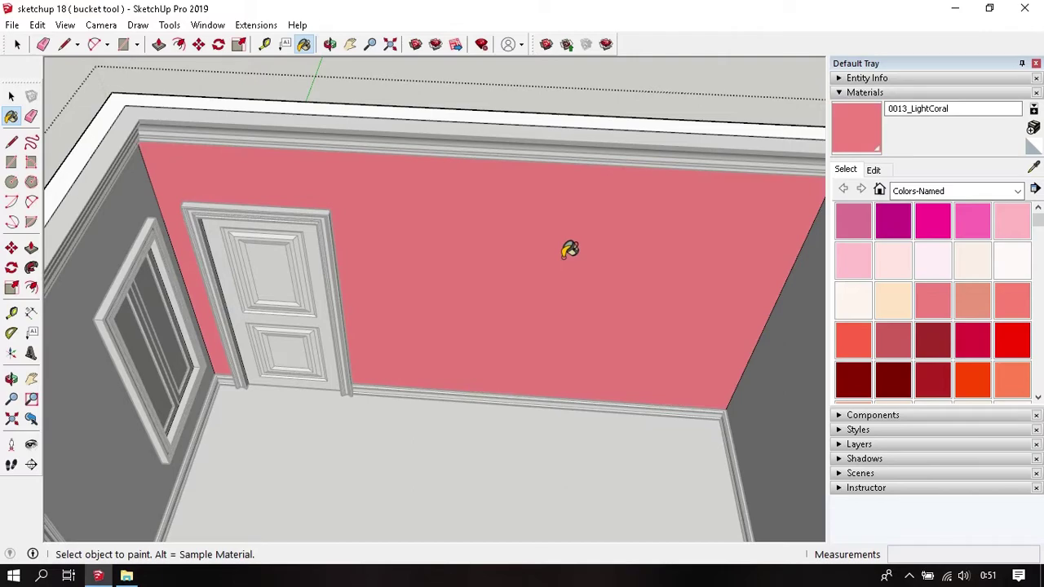
Step: Orbit into the room and paint the right wall light coral
scroll(568, 250, down, 3)
scroll(566, 247, down, 3)
scroll(563, 252, down, 2)
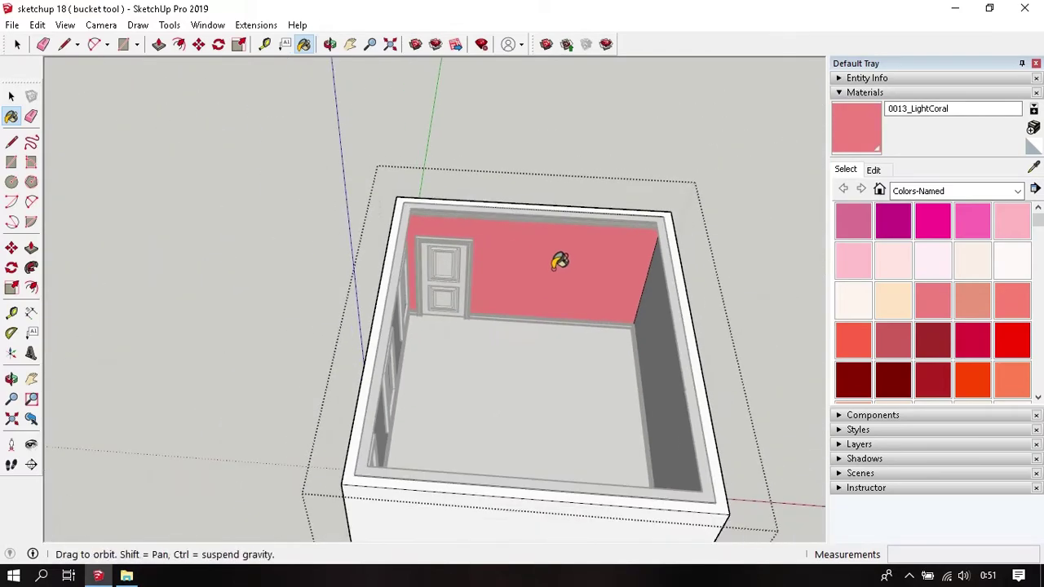
middle_drag(558, 259, 679, 243)
scroll(679, 243, up, 3)
scroll(590, 244, up, 2)
mouse_move(518, 263)
middle_down()
mouse_move(543, 296)
mouse_move(662, 310)
middle_up()
click(662, 310)
Step: Paint the near-left wall and the wall with windows light coral
mouse_move(595, 326)
middle_down()
mouse_move(263, 415)
mouse_move(81, 327)
mouse_move(287, 306)
middle_up()
click(326, 317)
click(531, 252)
mouse_move(532, 252)
middle_down()
mouse_move(618, 217)
mouse_move(716, 225)
middle_up()
key(space)
mouse_move(682, 269)
middle_down()
mouse_move(677, 249)
mouse_move(573, 253)
mouse_move(546, 304)
mouse_move(501, 267)
mouse_move(533, 272)
mouse_move(550, 231)
middle_up()
scroll(501, 266, up, 2)
scroll(547, 245, up, 2)
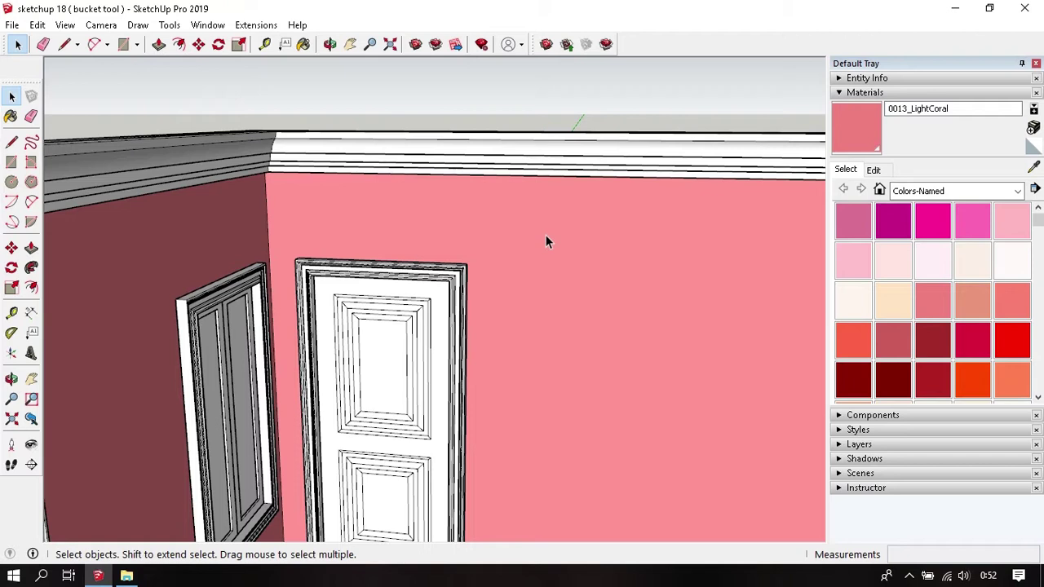
Step: Switch to 0024_OrangeRed and paint the crown moulding inside its group
click(973, 340)
middle_drag(573, 220, 555, 200)
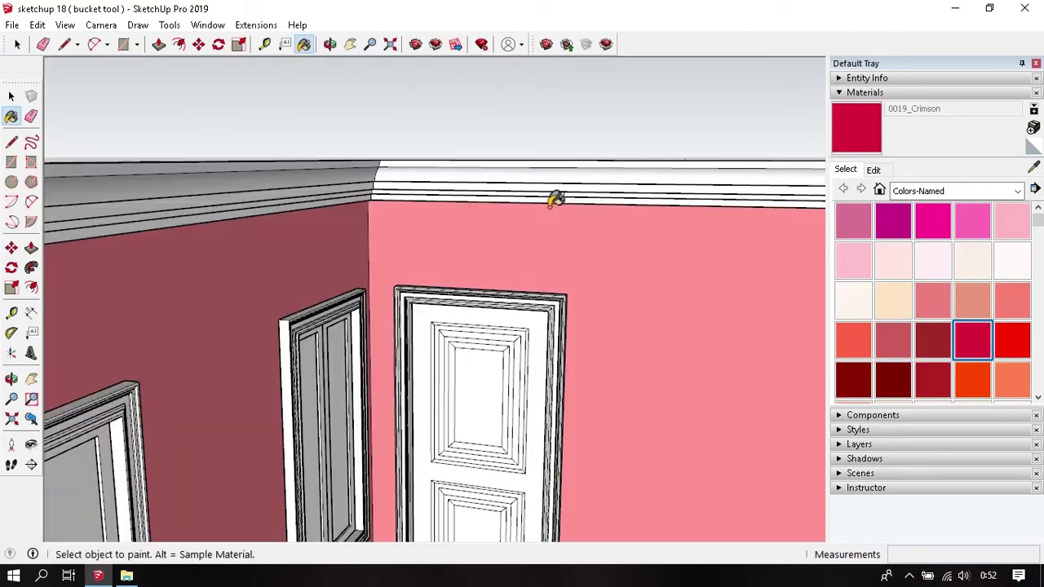
click(970, 371)
middle_drag(567, 238, 539, 203)
key(space)
double_click(498, 194)
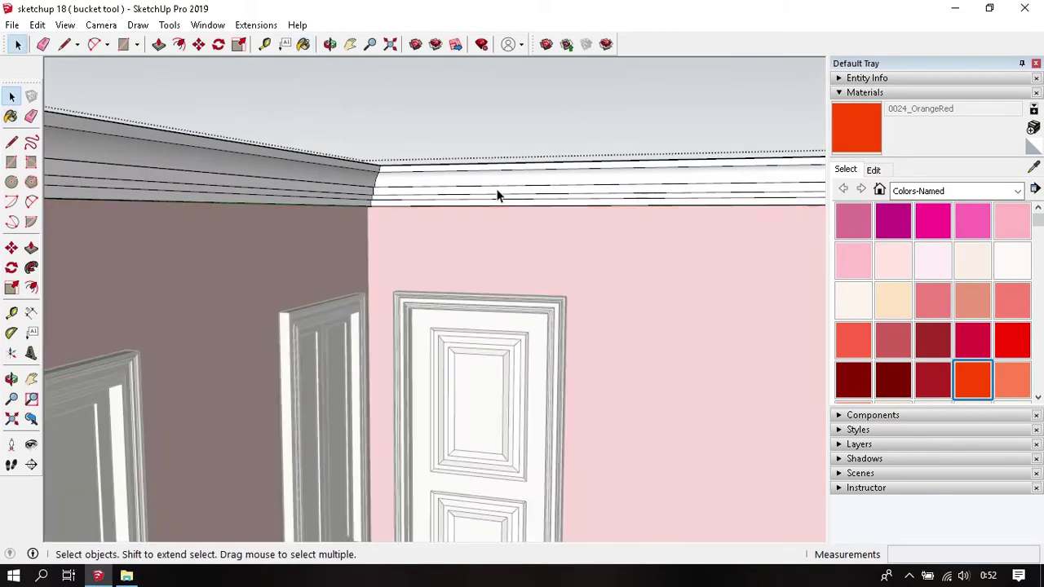
key(b)
shift+click(457, 168)
key(space)
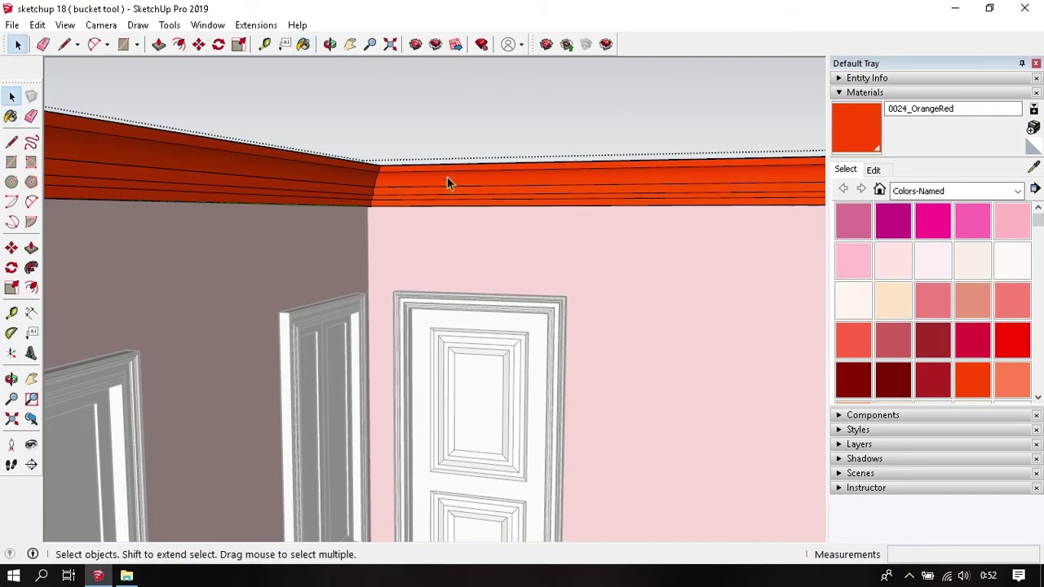
key(Escape)
Step: Paint the baseboard orange-red
key(o)
mouse_move(447, 182)
mouse_down()
mouse_move(450, 261)
mouse_move(456, 179)
mouse_up()
key(space)
scroll(488, 330, up, 3)
scroll(488, 331, up, 2)
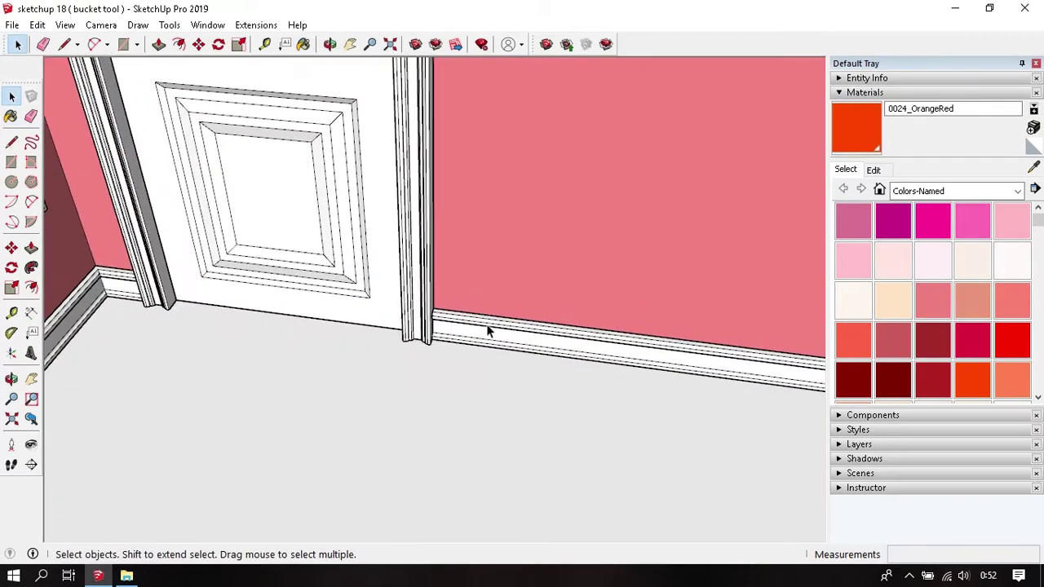
scroll(488, 330, up, 3)
key(b)
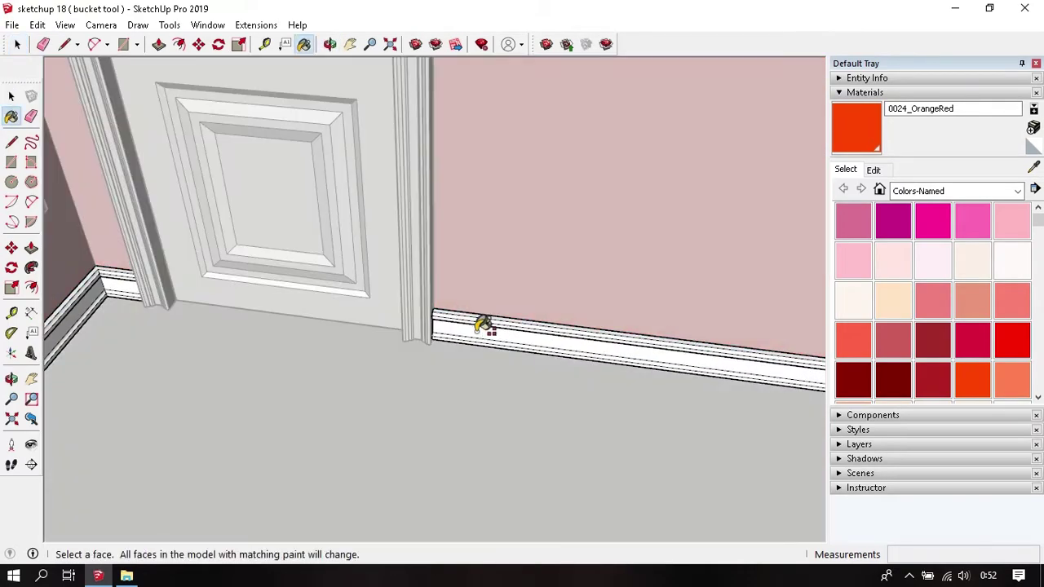
shift+click(482, 328)
Step: Paint the door frame orange-red inside its group
scroll(420, 318, down, 3)
key(o)
drag(420, 318, 380, 350)
key(space)
scroll(386, 340, up, 2)
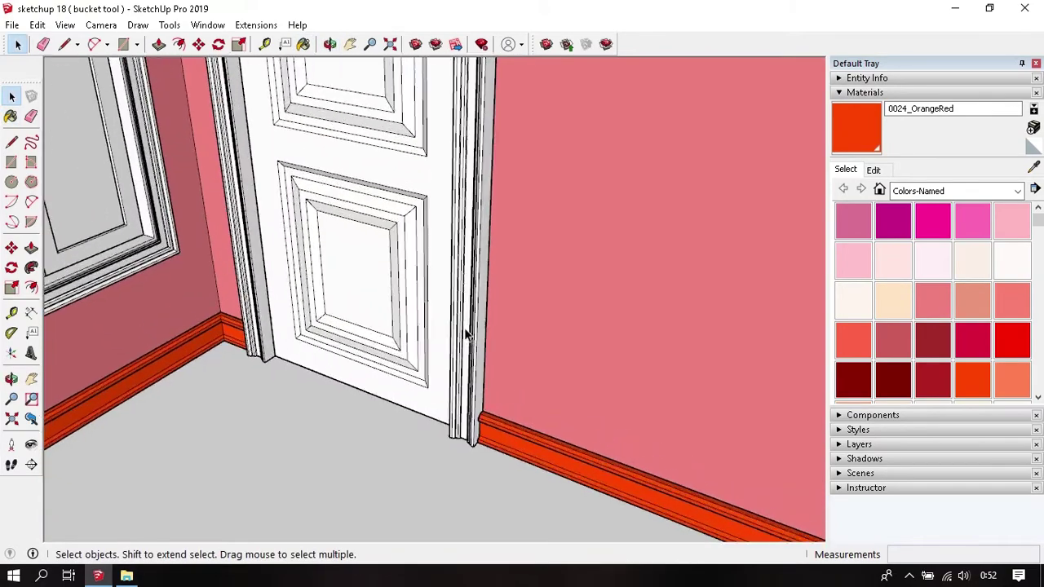
double_click(475, 341)
key(b)
shift+click(473, 333)
scroll(469, 333, down, 2)
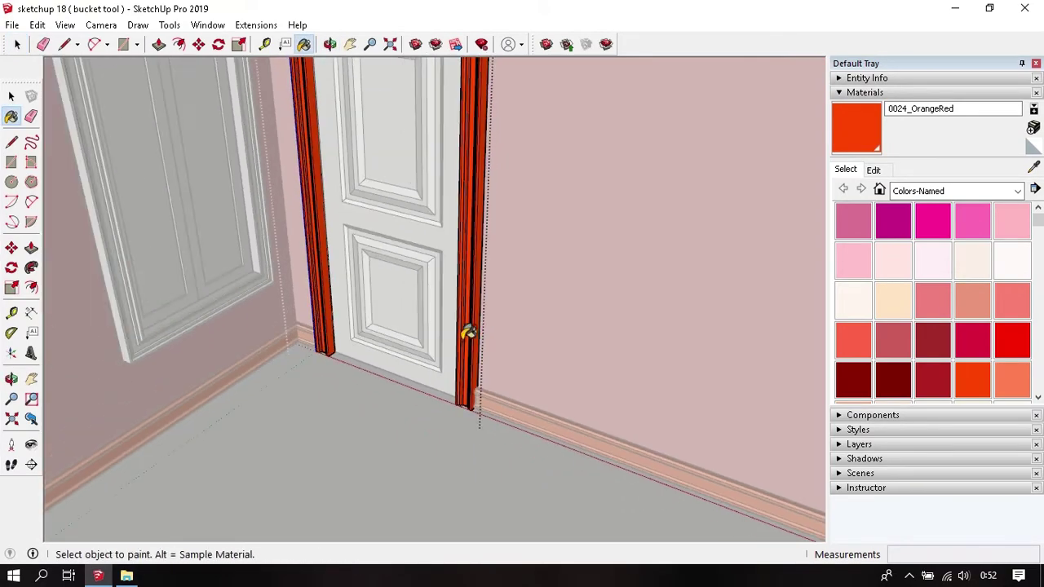
key(o)
drag(466, 333, 434, 380)
key(space)
scroll(434, 380, down, 2)
key(Escape)
middle_drag(443, 366, 367, 256)
Step: Paint the window trim orange-red inside its group
scroll(366, 256, up, 3)
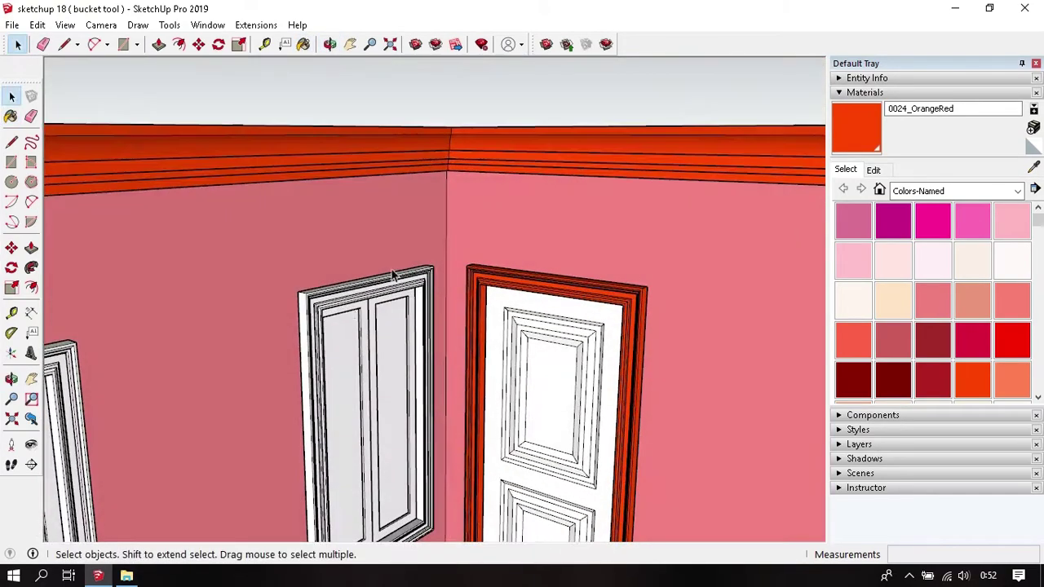
double_click(316, 323)
key(b)
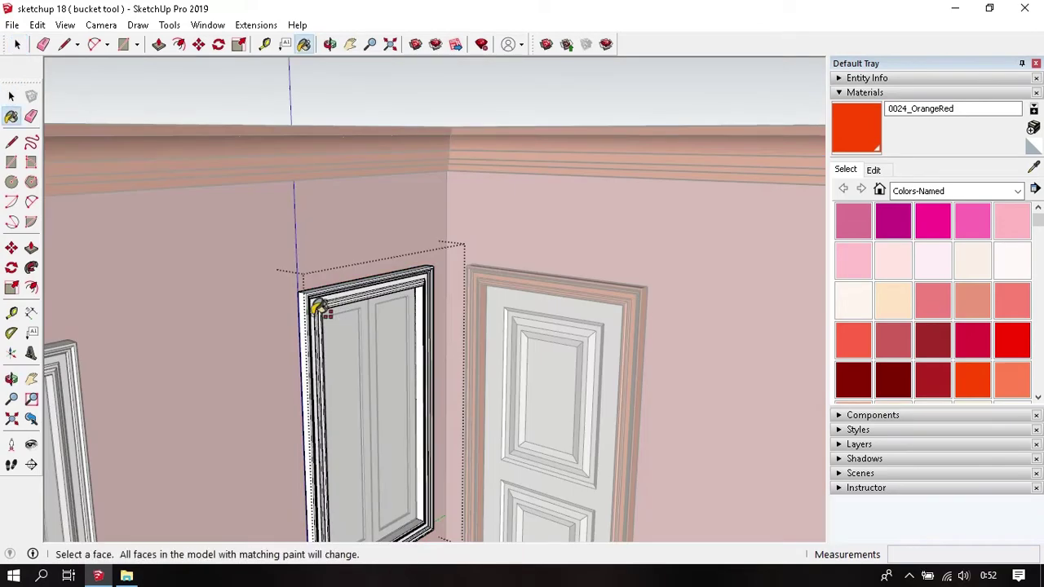
shift+click(319, 303)
key(space)
key(Escape)
Step: Paint the door itself orange-red
middle_drag(412, 359, 529, 364)
scroll(522, 285, down, 2)
double_click(522, 284)
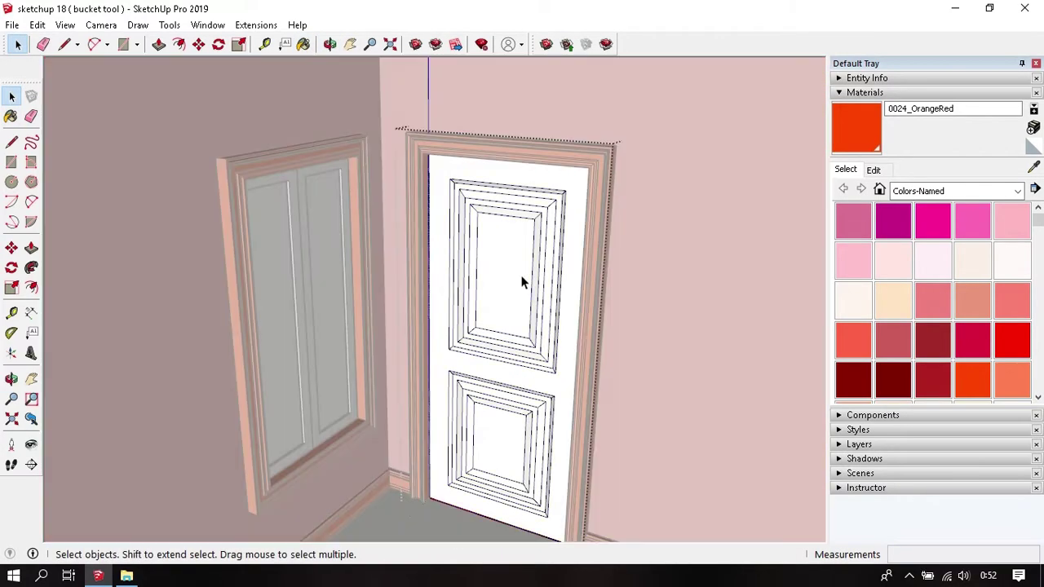
key(b)
shift+click(517, 281)
key(space)
key(Escape)
Step: Paint the window frame orange-red
scroll(345, 310, up, 3)
middle_drag(345, 310, 249, 322)
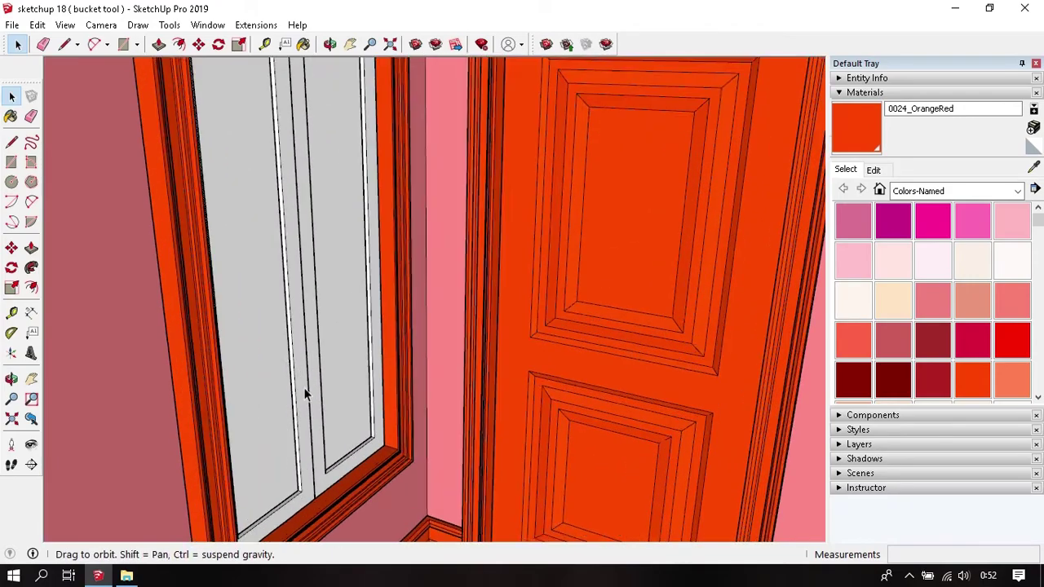
scroll(343, 377, up, 2)
double_click(342, 377)
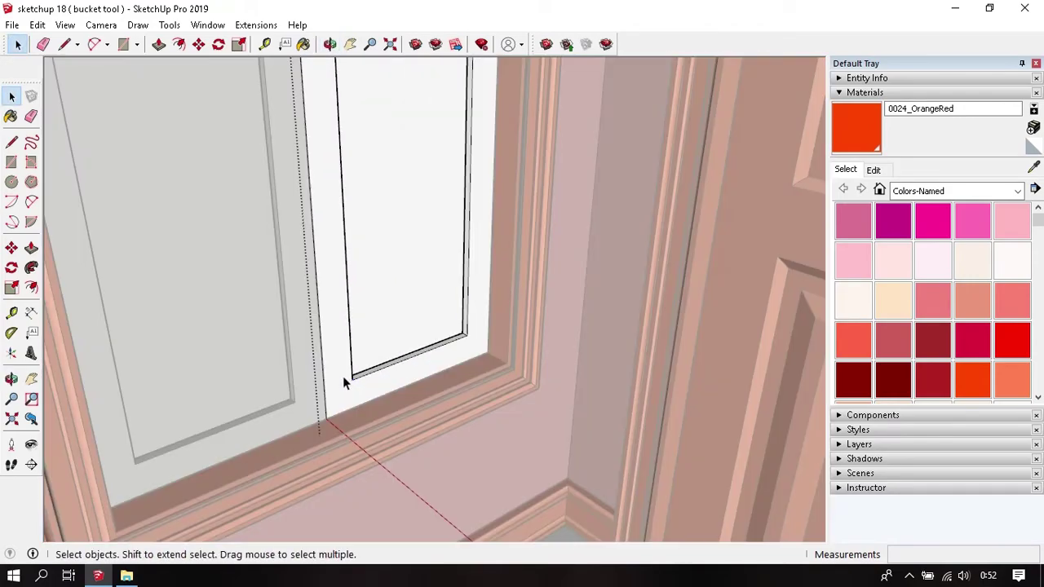
key(b)
shift+click(343, 376)
key(space)
key(Escape)
Step: Frame the window and door together and pick 0014_DarkSalmon as the colour
scroll(331, 386, up, 2)
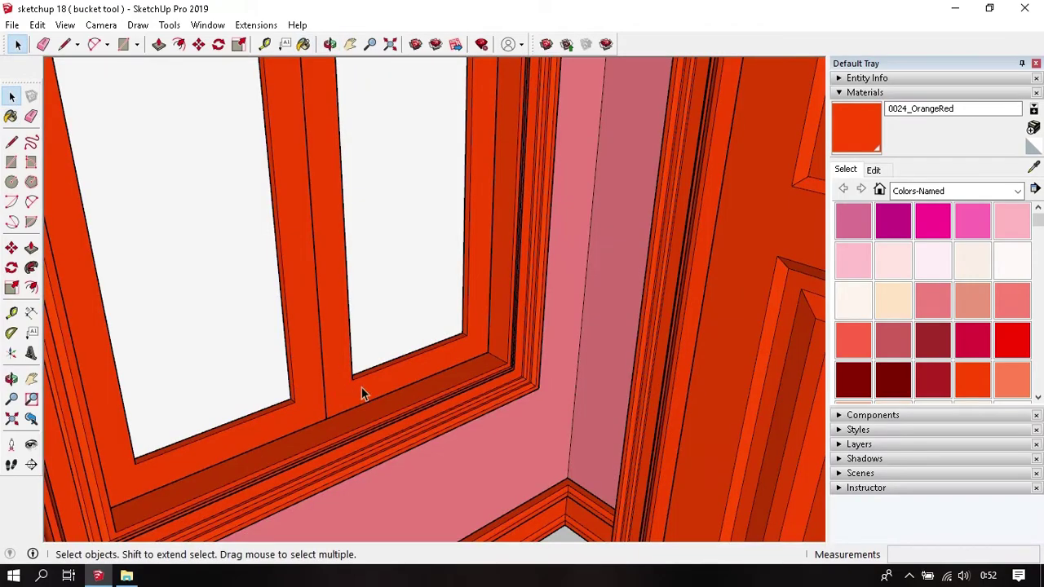
middle_drag(361, 392, 371, 370)
scroll(371, 370, down, 3)
middle_drag(303, 375, 367, 305)
scroll(373, 240, up, 2)
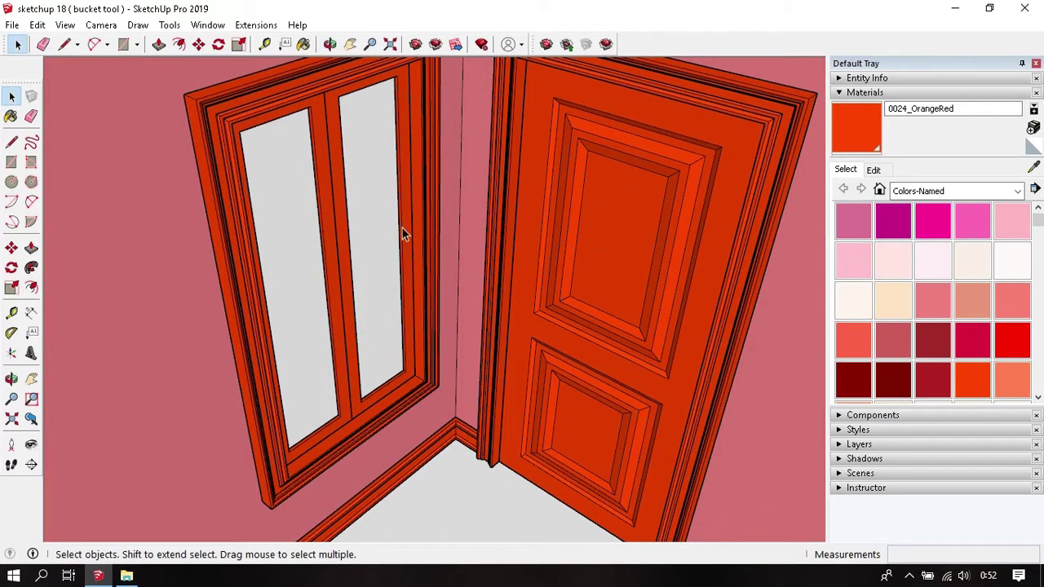
click(972, 300)
Step: Paint both window glass panes dark salmon as a first try
middle_drag(616, 326, 395, 357)
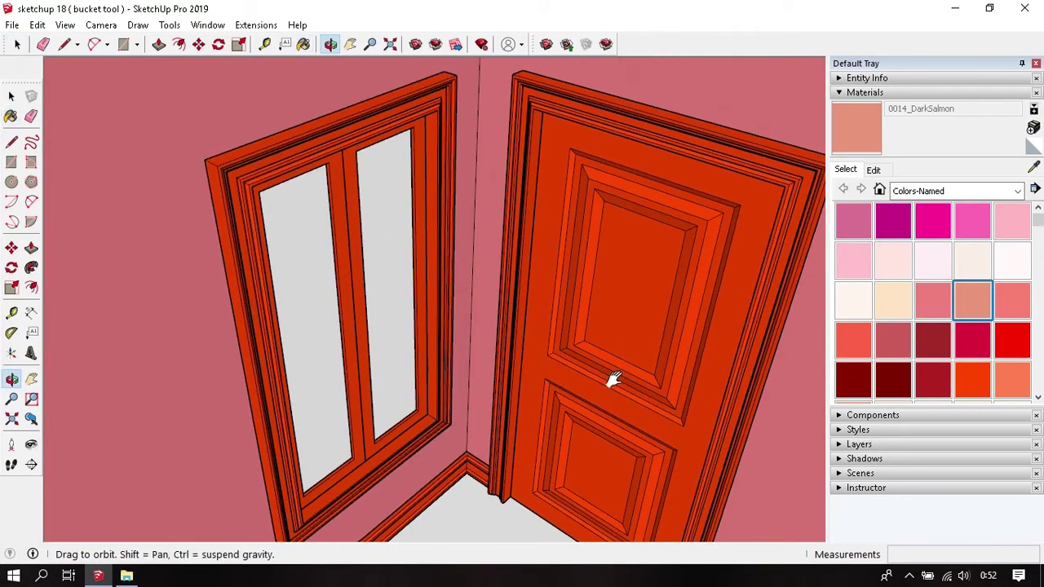
double_click(395, 352)
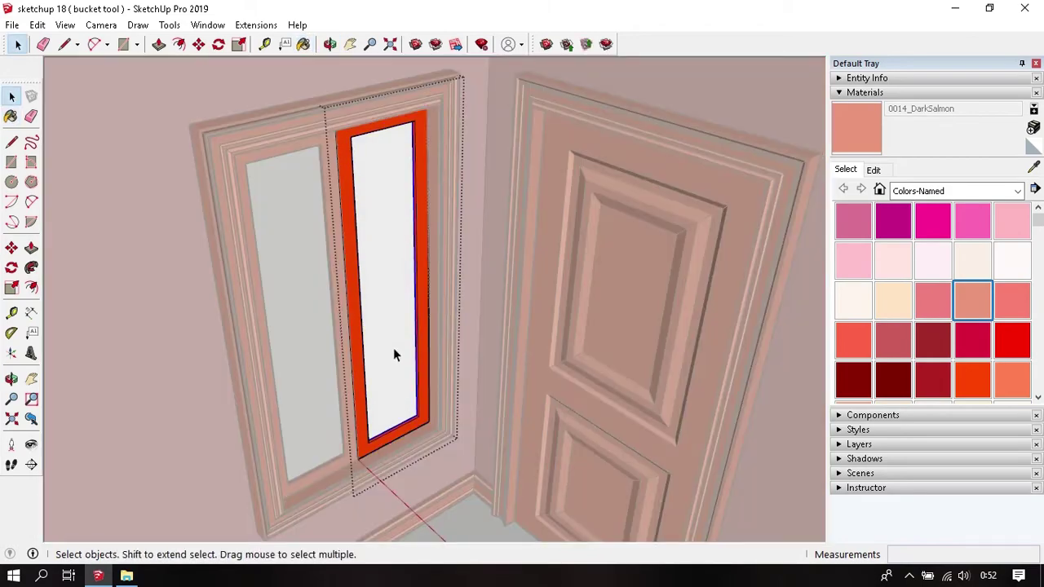
double_click(393, 348)
key(b)
click(372, 369)
key(space)
key(Escape)
key(Escape)
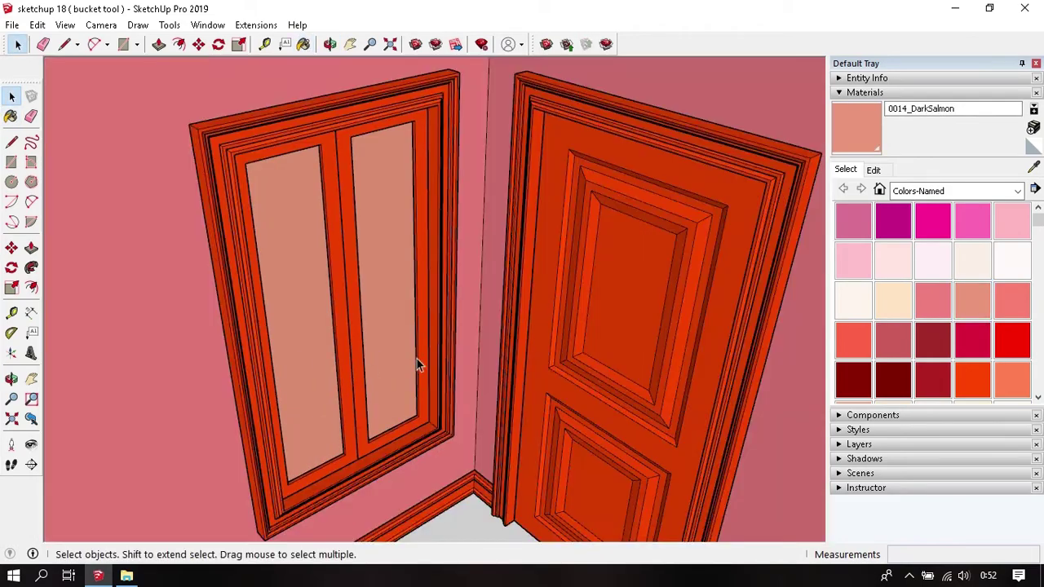
Step: Switch to 0046_Gold and repaint the glass pane gold
middle_drag(420, 363, 478, 345)
click(849, 255)
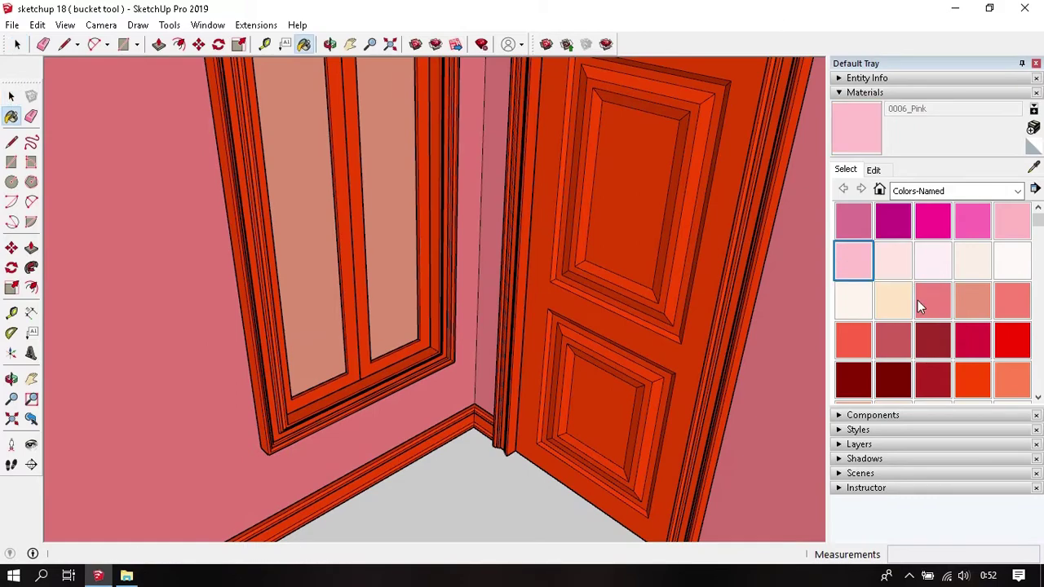
scroll(919, 303, down, 2)
click(855, 305)
middle_drag(485, 247, 415, 329)
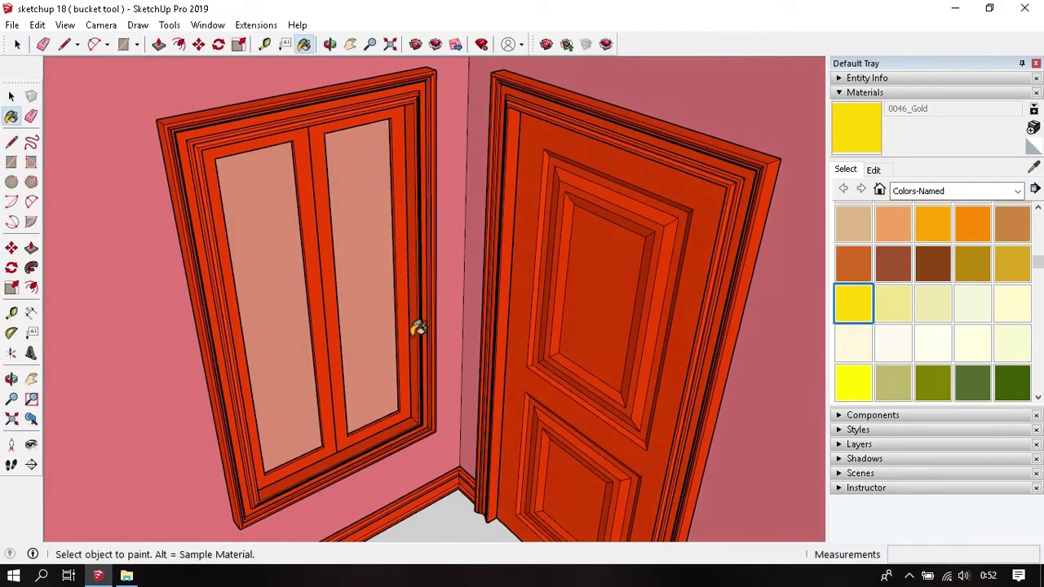
key(space)
double_click(363, 325)
double_click(363, 325)
key(b)
click(377, 332)
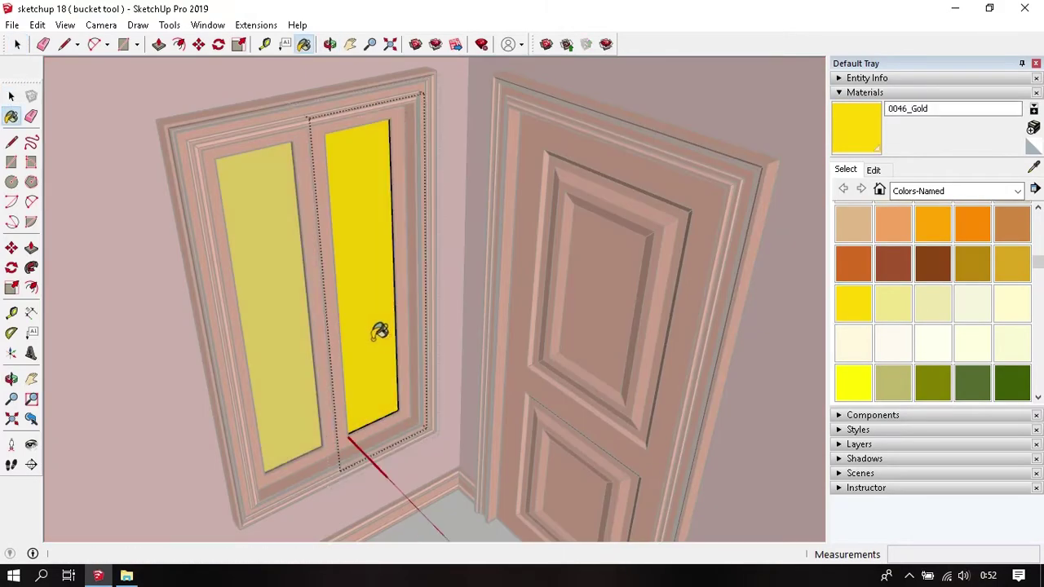
key(Escape)
mouse_move(373, 343)
middle_down()
mouse_move(380, 264)
mouse_move(457, 278)
middle_up()
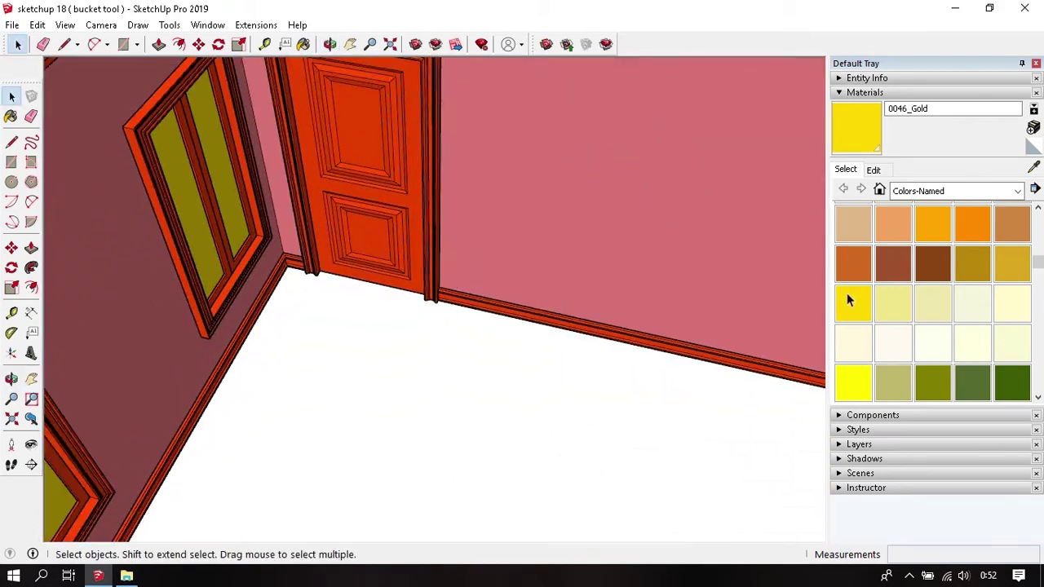
Step: Paint the floor 0084_MediumTurquoise inside the floor group
scroll(953, 308, down, 3)
click(955, 301)
middle_drag(498, 359, 521, 377)
key(space)
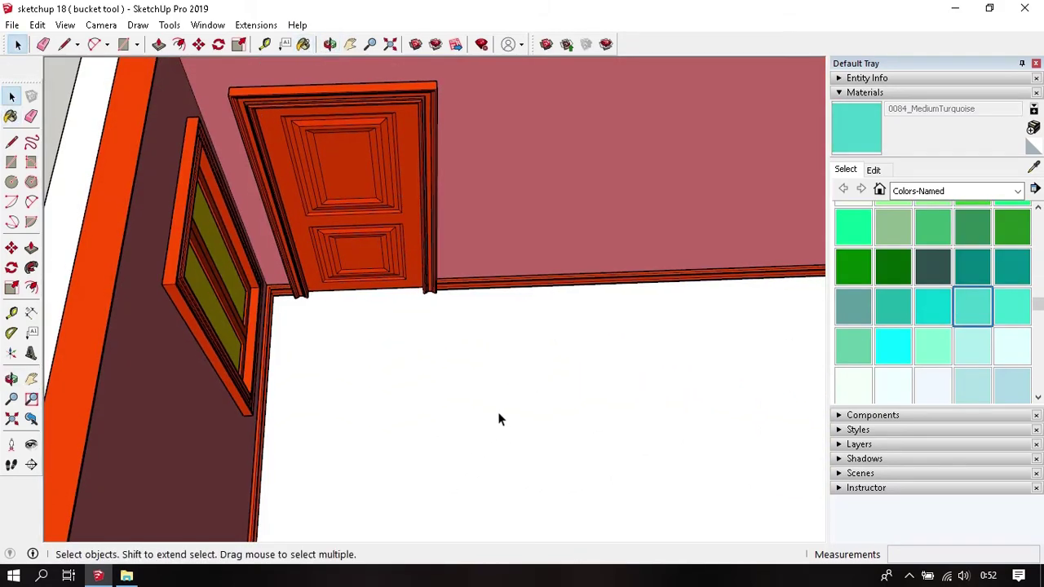
double_click(499, 418)
key(b)
click(418, 410)
scroll(418, 410, down, 5)
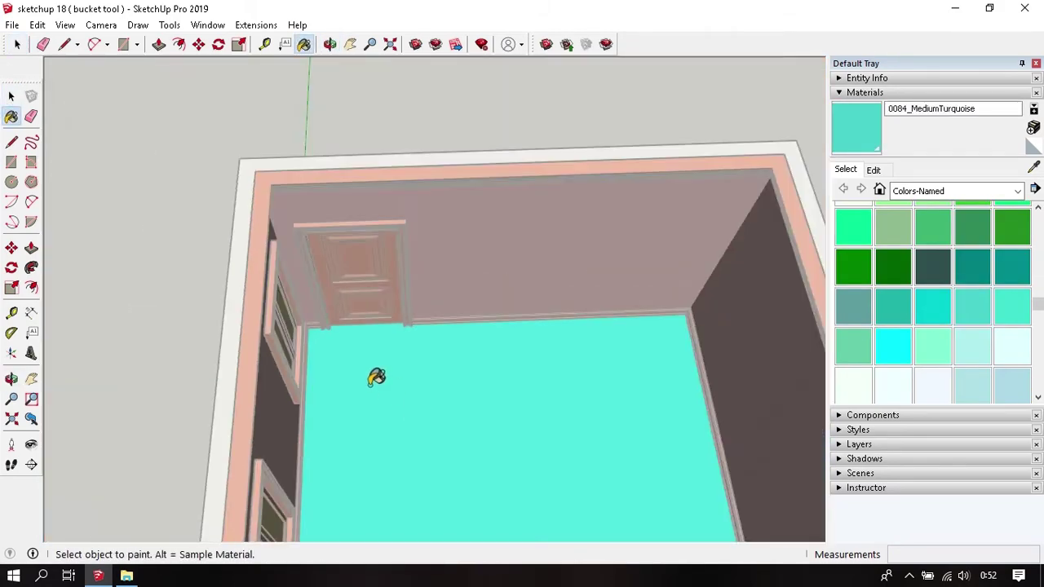
key(space)
key(Escape)
Step: Orbit around the room from the window wall to the door corner
mouse_move(388, 378)
middle_down()
mouse_move(406, 382)
mouse_move(357, 251)
mouse_move(438, 340)
mouse_move(345, 264)
middle_up()
scroll(345, 263, up, 3)
scroll(278, 380, up, 3)
key(space)
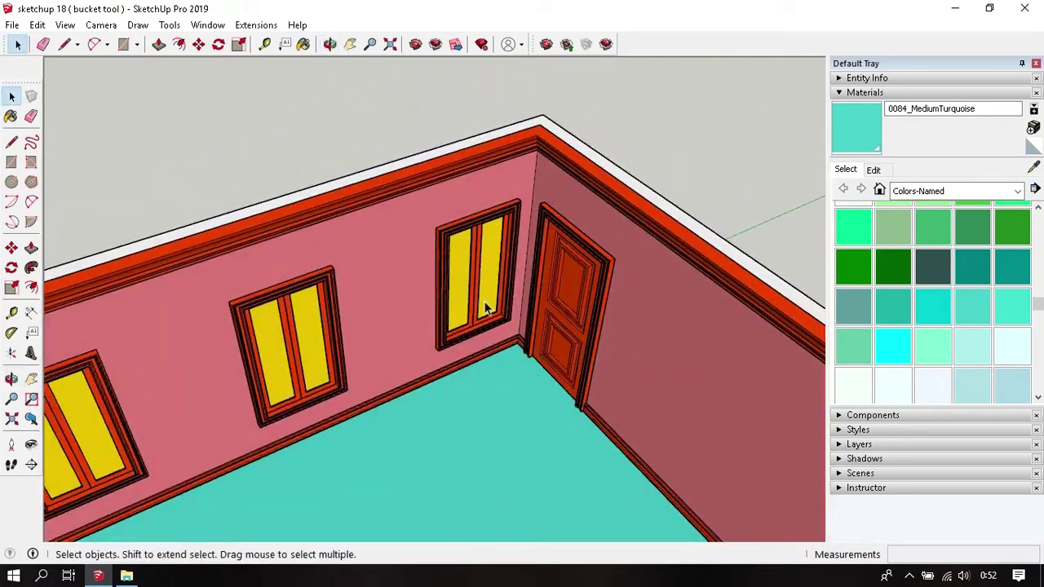
mouse_move(485, 302)
middle_down()
mouse_move(424, 334)
mouse_move(551, 296)
mouse_move(558, 236)
middle_up()
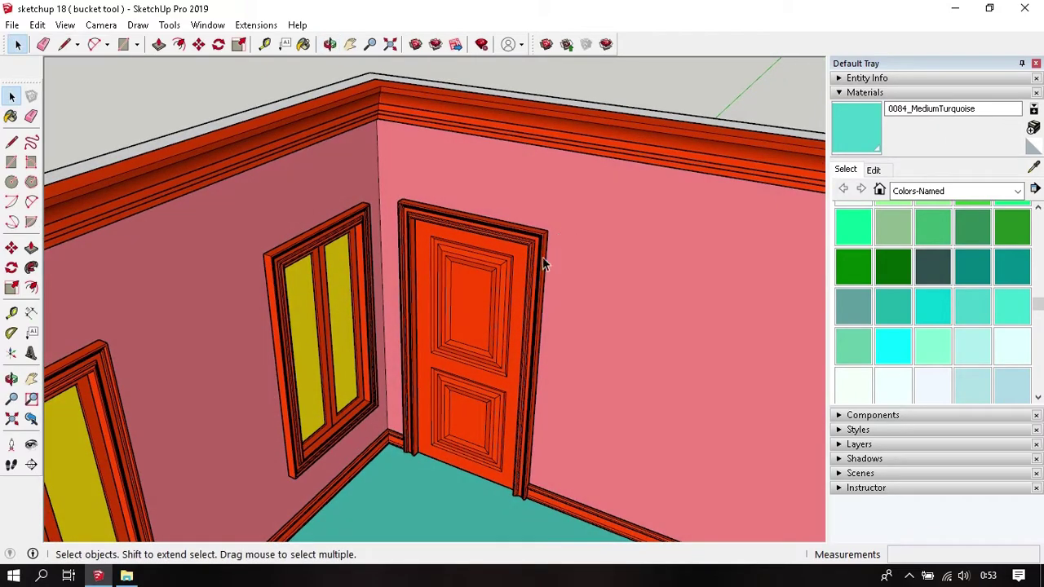
Step: Orbit to look down into the room and around the window wall
scroll(543, 260, down, 3)
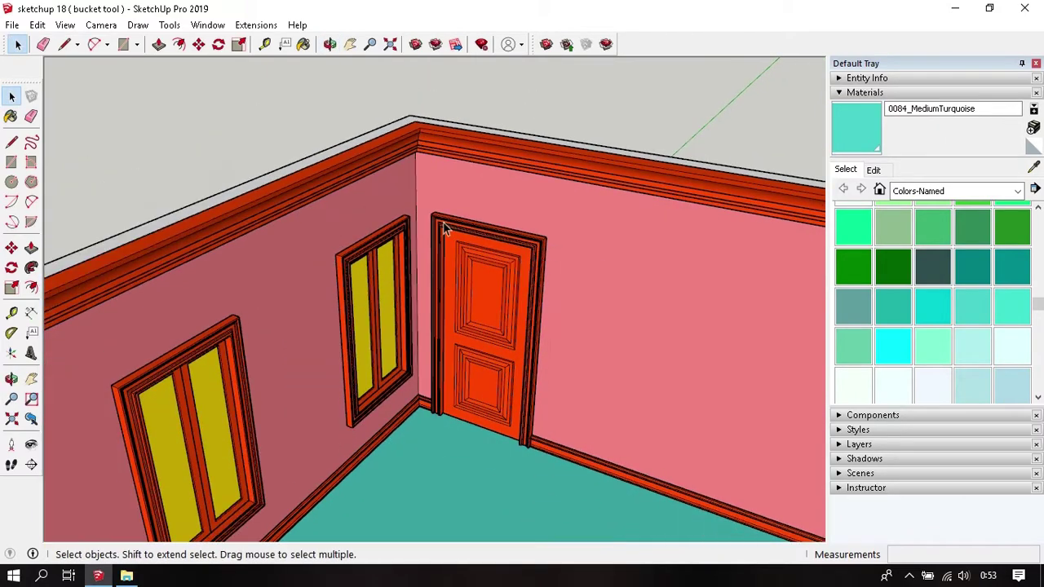
middle_drag(543, 260, 560, 233)
scroll(560, 233, down, 2)
mouse_move(553, 272)
middle_down()
mouse_move(575, 181)
mouse_move(536, 237)
mouse_move(372, 284)
mouse_move(289, 359)
mouse_move(352, 314)
middle_up()
mouse_move(353, 314)
mouse_down()
mouse_move(506, 294)
mouse_move(685, 294)
mouse_move(394, 344)
mouse_up()
Step: Close in on the pink window wall and ready the Paint Bucket's colour sampler
key(space)
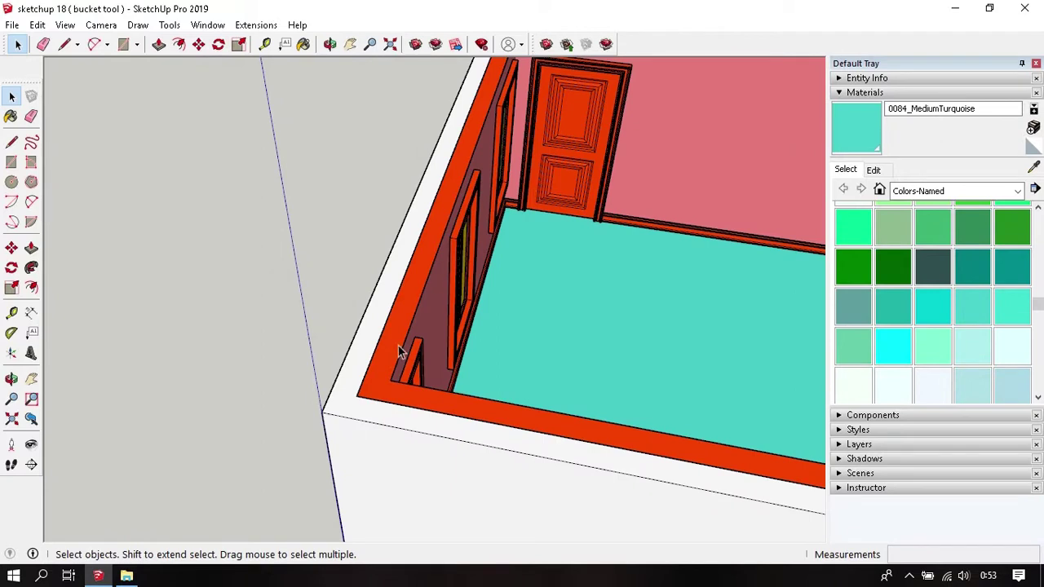
mouse_move(400, 351)
middle_down()
mouse_move(483, 340)
mouse_move(275, 350)
middle_up()
key(b)
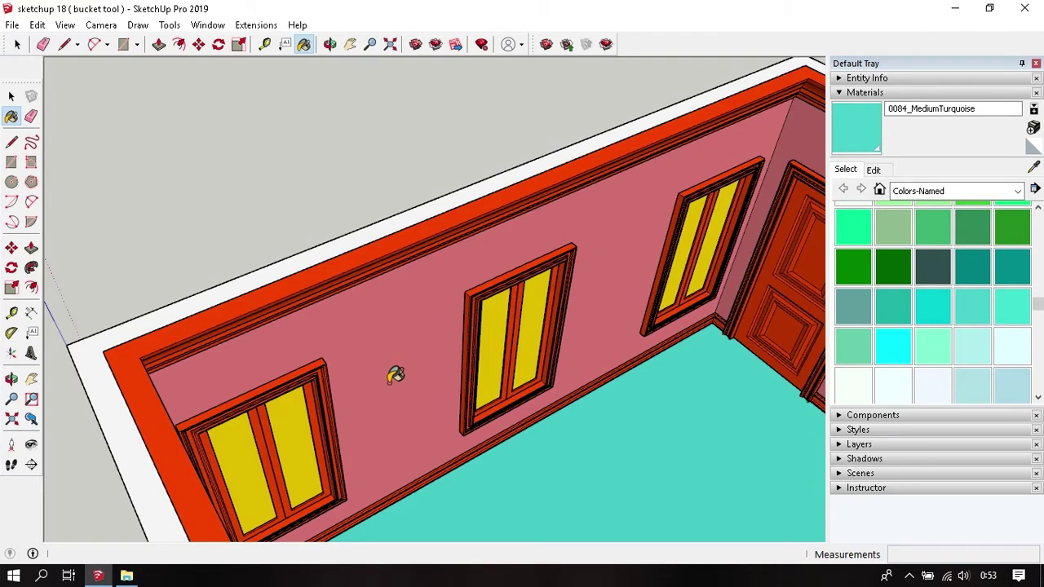
key(alt)
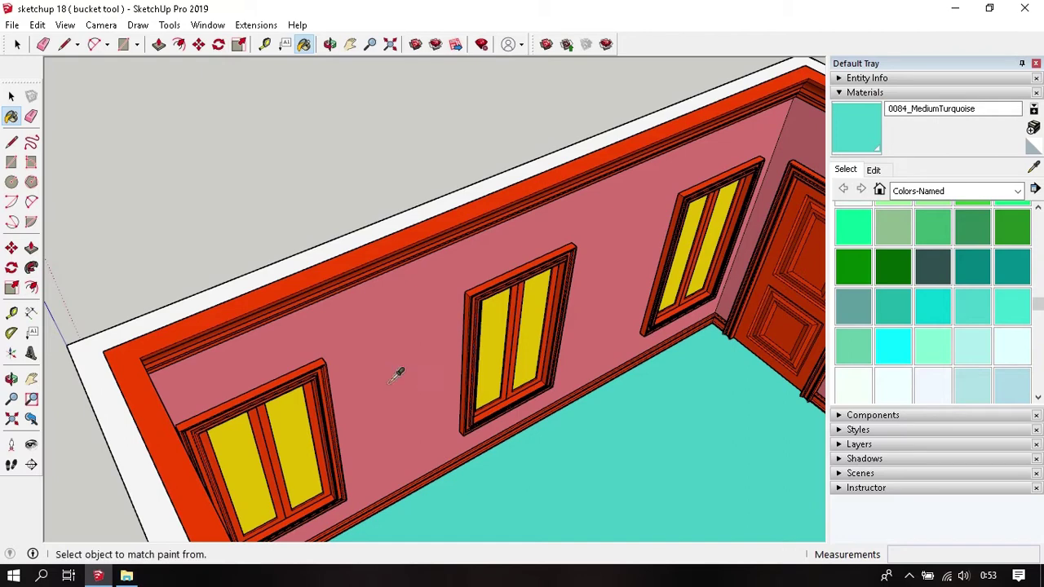
Step: Sample 0013_LightCoral from the pink wall and repaint all white exterior walls with it at once
alt+click(395, 321)
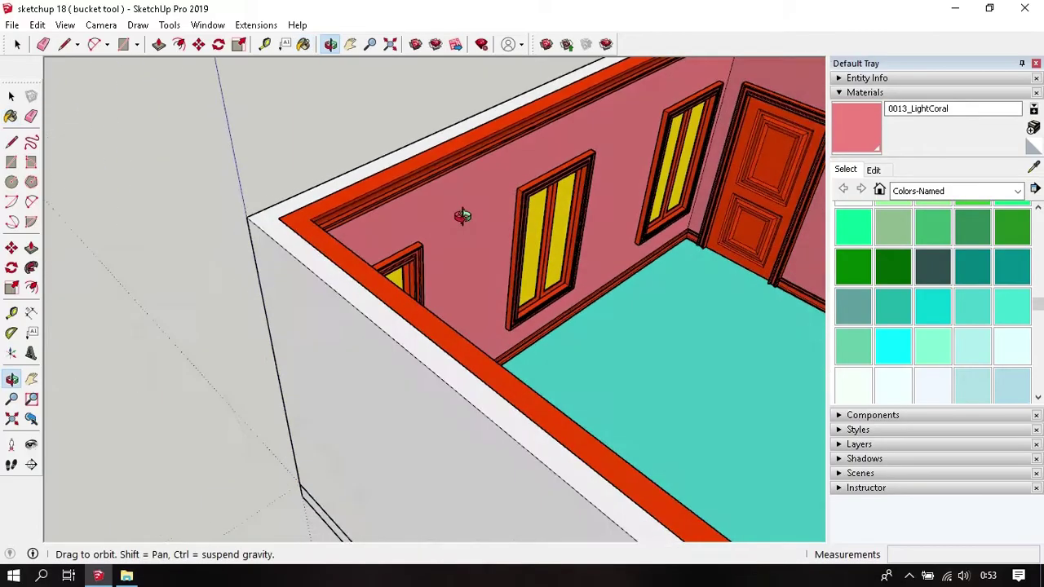
mouse_move(462, 215)
middle_down()
mouse_move(348, 317)
mouse_move(418, 323)
middle_up()
key(space)
double_click(349, 315)
key(b)
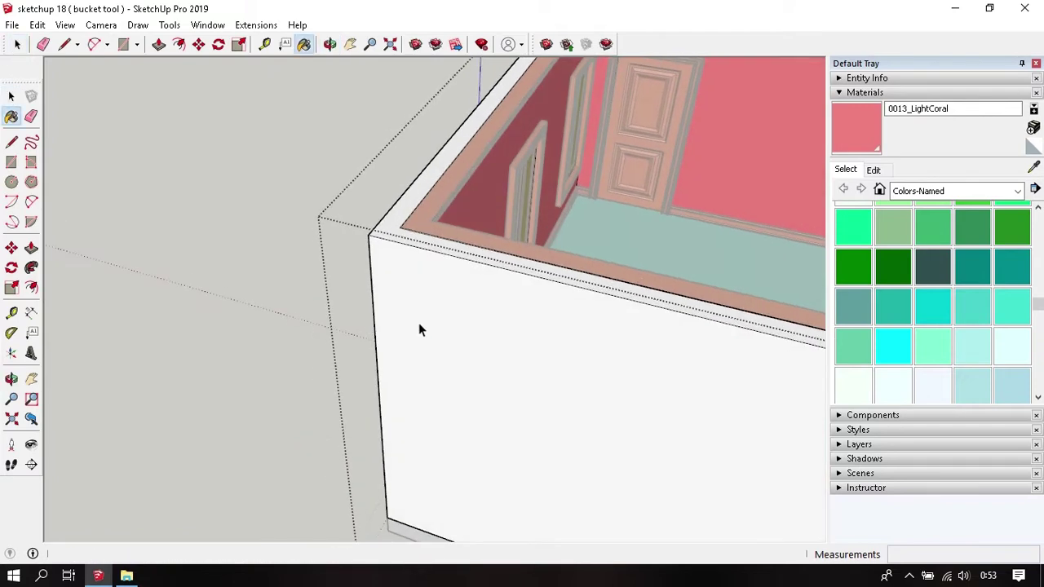
key(shift)
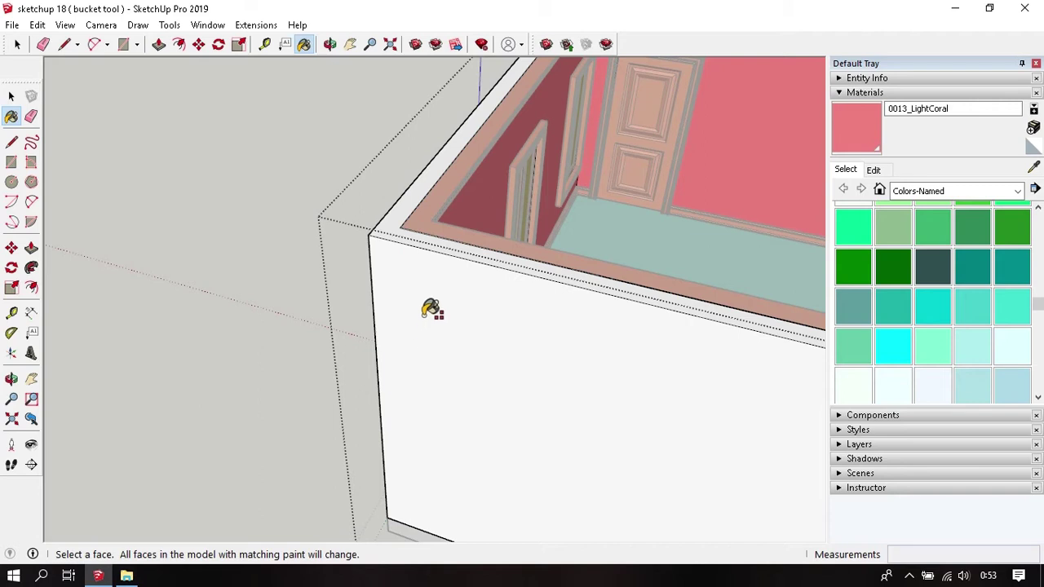
shift+click(431, 309)
mouse_move(414, 319)
middle_down()
mouse_move(531, 263)
mouse_move(664, 228)
mouse_move(473, 321)
mouse_move(445, 435)
mouse_move(368, 373)
mouse_move(100, 358)
mouse_move(343, 343)
mouse_move(297, 266)
mouse_move(282, 292)
mouse_move(427, 310)
mouse_move(711, 182)
middle_up()
scroll(283, 294, down, 2)
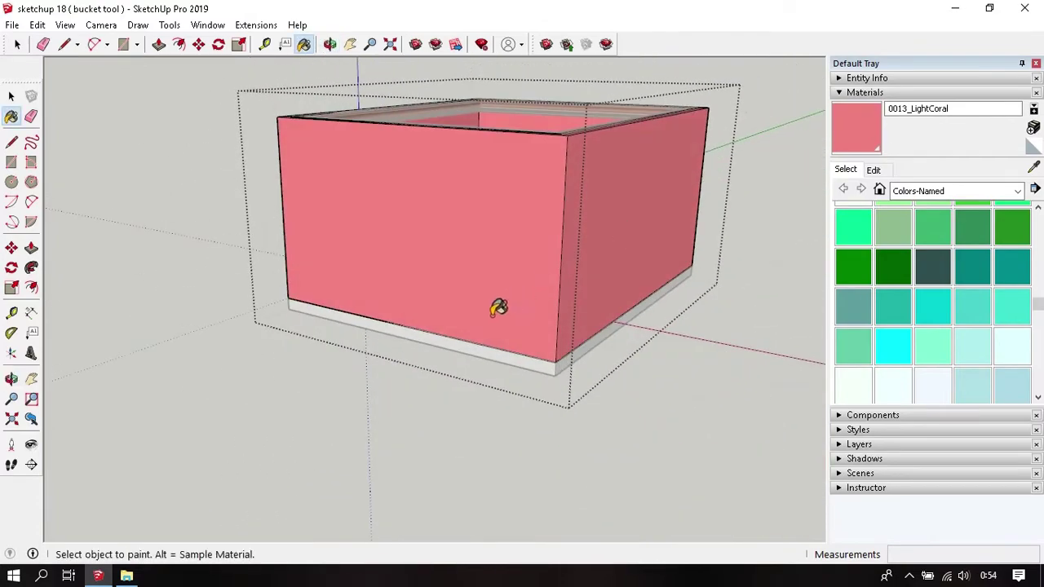
mouse_move(496, 308)
middle_down()
mouse_move(604, 161)
mouse_move(450, 177)
mouse_move(487, 303)
middle_up()
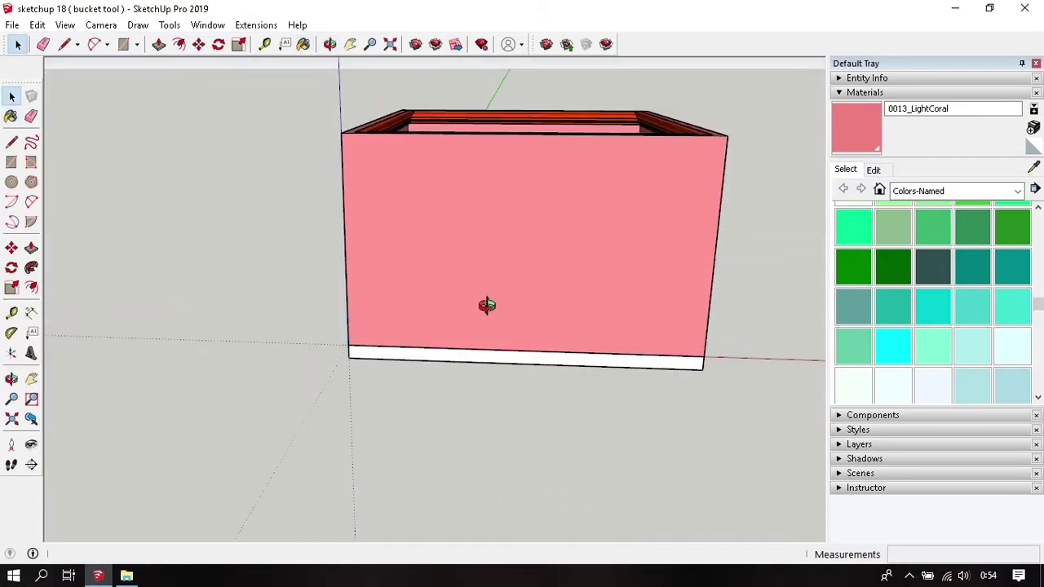
Step: Choose 0089_PaleTurquoise and enter the room's wall group for painting
mouse_move(427, 237)
middle_down()
mouse_move(416, 413)
mouse_move(459, 301)
mouse_move(454, 371)
middle_up()
scroll(454, 372, up, 2)
middle_drag(384, 343, 411, 406)
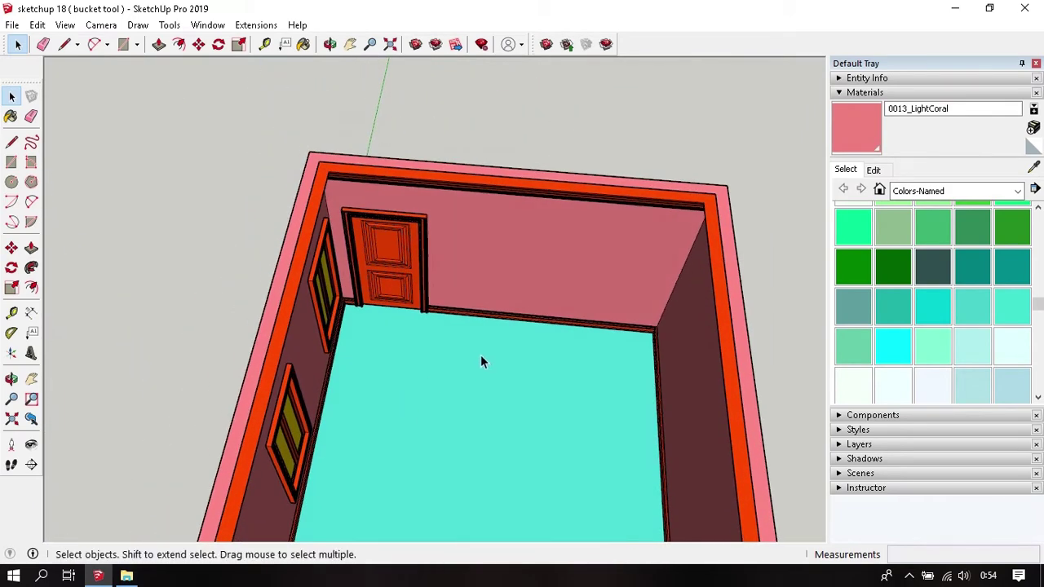
click(970, 347)
middle_drag(625, 361, 548, 273)
key(space)
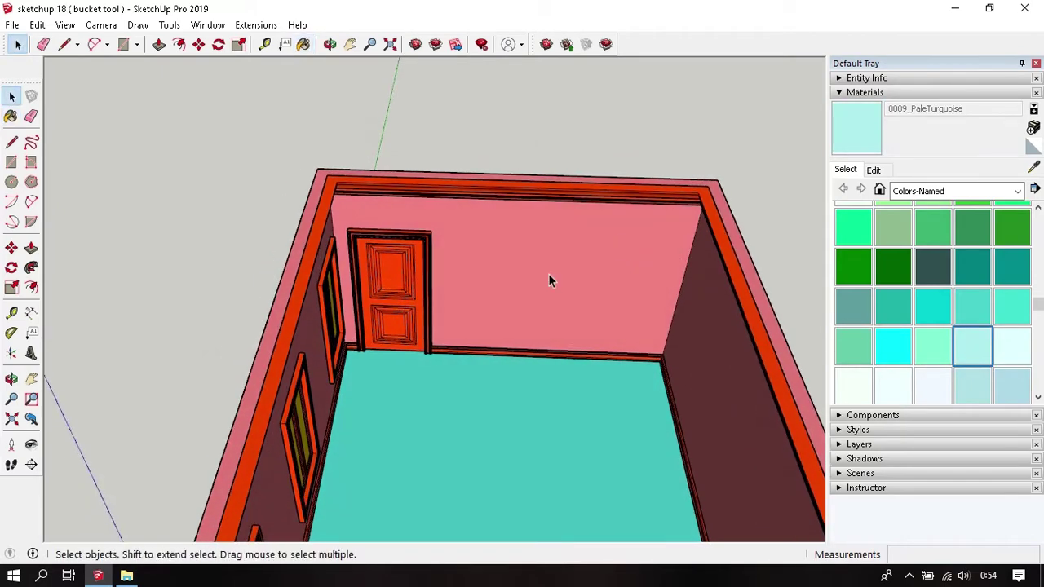
click(548, 273)
key(b)
Step: Paint the back, right, window and left interior walls pale turquoise
click(527, 290)
click(694, 364)
mouse_move(694, 364)
middle_down()
mouse_move(571, 343)
mouse_move(259, 370)
middle_up()
click(365, 343)
middle_drag(366, 343, 268, 317)
click(226, 338)
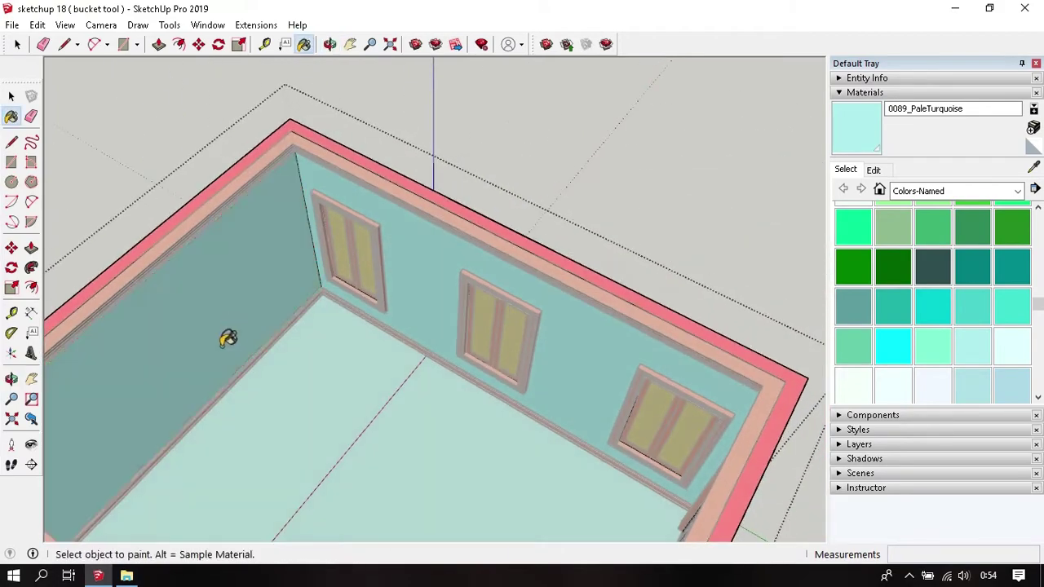
key(space)
key(Escape)
Step: Paint the room's floor 0077_DarkGreen
mouse_move(293, 408)
middle_down()
mouse_move(684, 335)
mouse_move(664, 390)
middle_up()
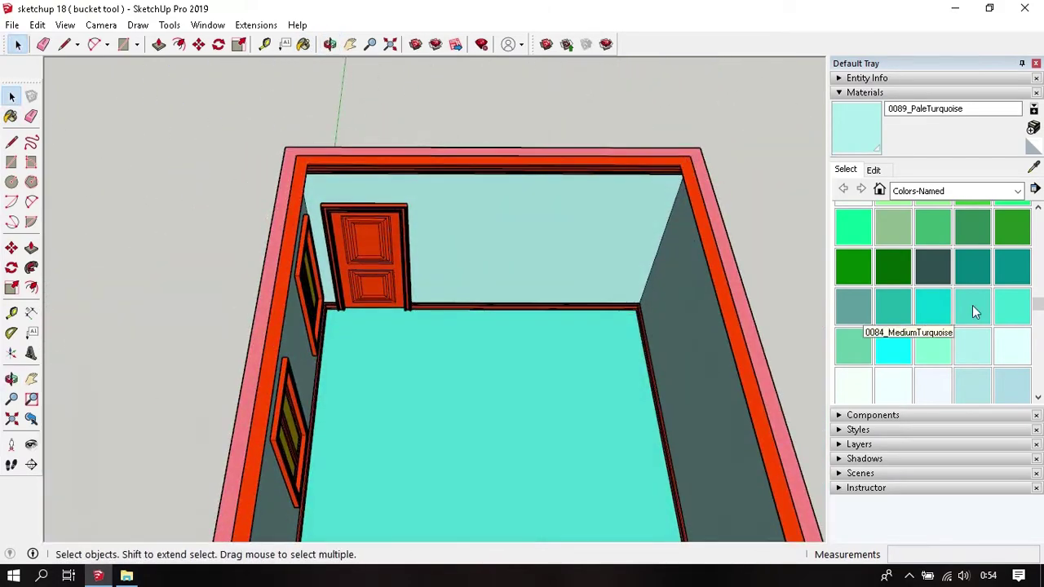
click(893, 267)
mouse_move(718, 318)
middle_down()
mouse_move(687, 275)
mouse_move(584, 379)
middle_up()
key(space)
key(b)
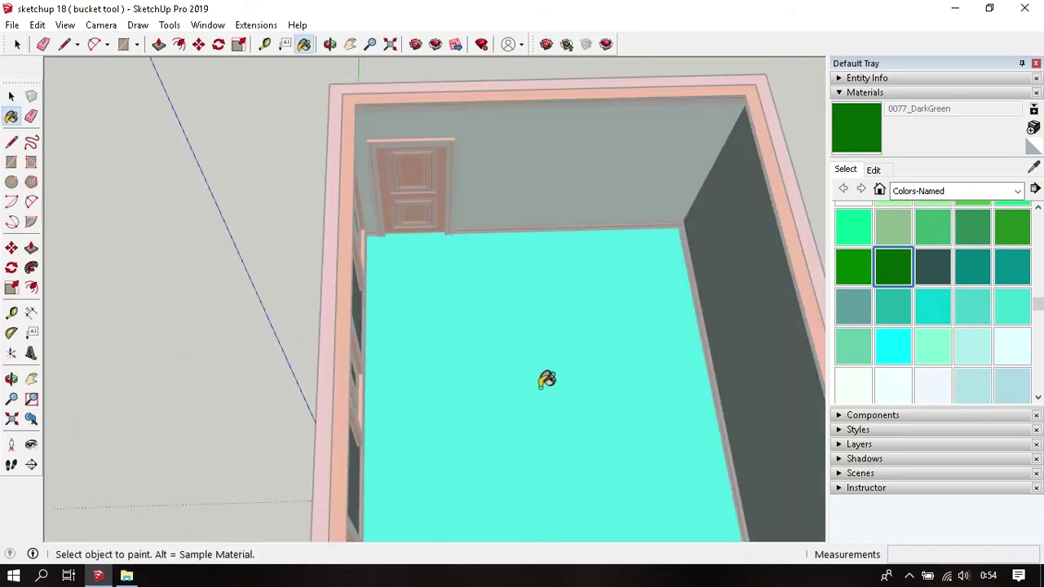
click(545, 380)
key(space)
scroll(571, 326, up, 3)
mouse_move(612, 262)
middle_down()
mouse_move(534, 287)
mouse_move(539, 354)
mouse_move(583, 275)
mouse_move(538, 366)
mouse_move(532, 252)
mouse_move(508, 289)
mouse_move(526, 304)
mouse_move(543, 293)
mouse_move(527, 527)
mouse_move(547, 471)
middle_up()
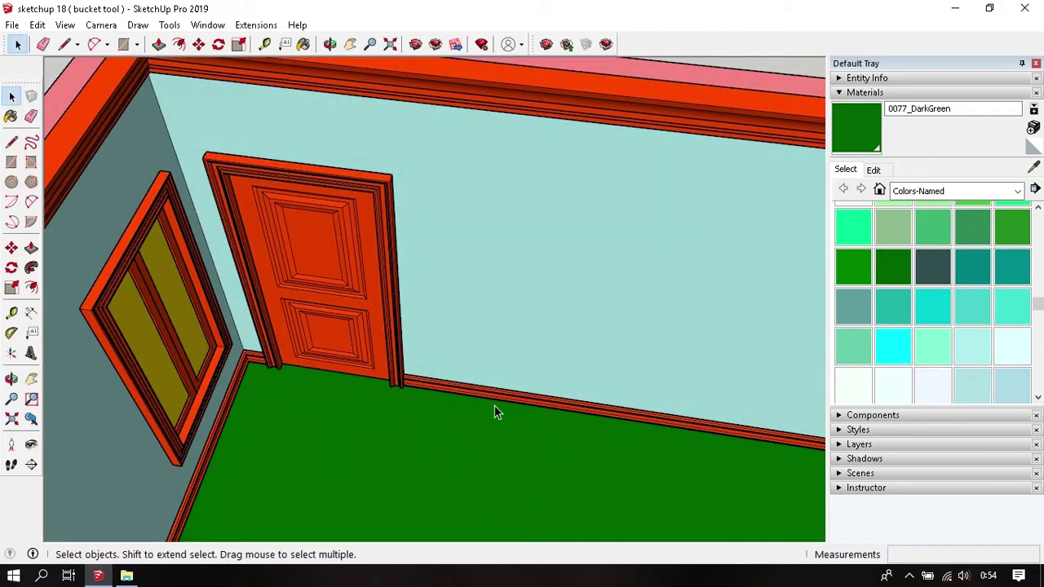
mouse_move(362, 322)
middle_down()
mouse_move(451, 327)
mouse_move(429, 233)
mouse_move(438, 303)
mouse_move(476, 340)
mouse_move(450, 272)
mouse_move(489, 373)
mouse_move(571, 342)
middle_up()
scroll(908, 314, down, 5)
scroll(908, 315, down, 2)
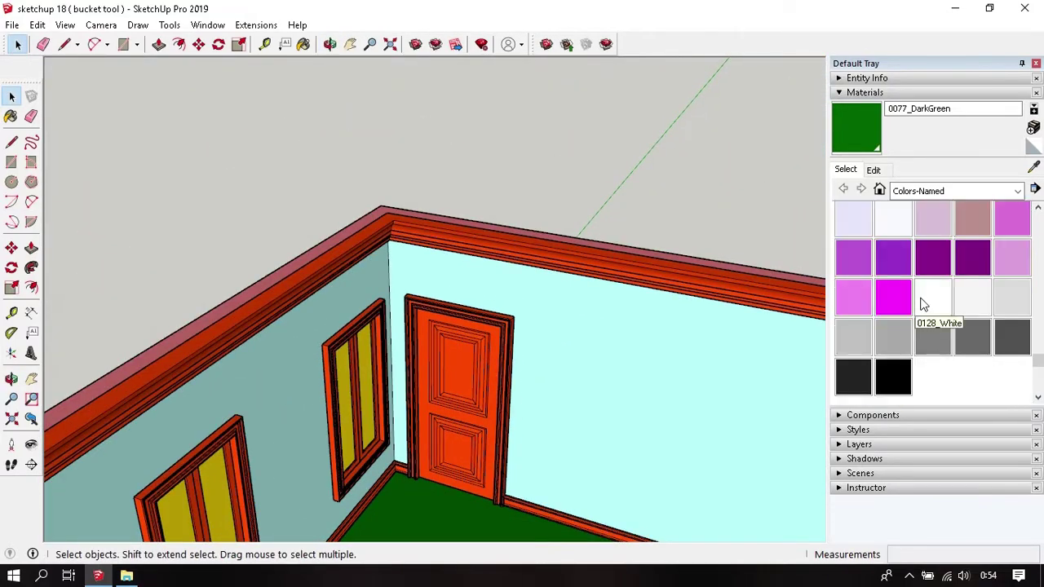
Step: Choose 0128_White and paint the ceiling cornice white
click(940, 303)
mouse_move(571, 327)
middle_down()
mouse_move(532, 299)
mouse_move(506, 302)
middle_up()
key(space)
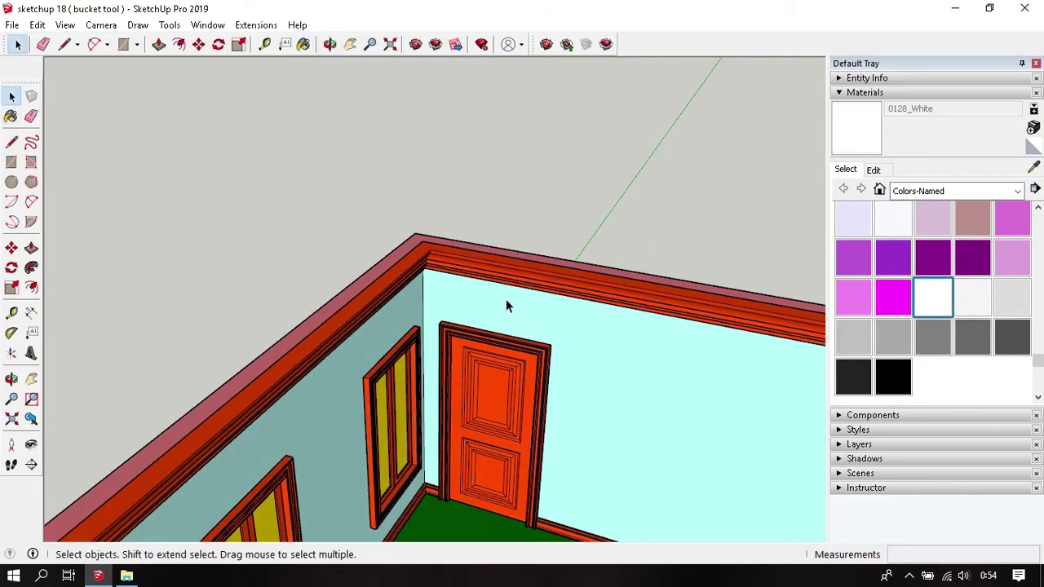
double_click(500, 276)
key(b)
shift+click(503, 261)
key(space)
Step: Paint the door frame and door leaf white
mouse_move(503, 261)
middle_down()
mouse_move(522, 343)
mouse_move(551, 380)
middle_up()
double_click(552, 379)
key(b)
shift+click(551, 379)
key(space)
click(520, 386)
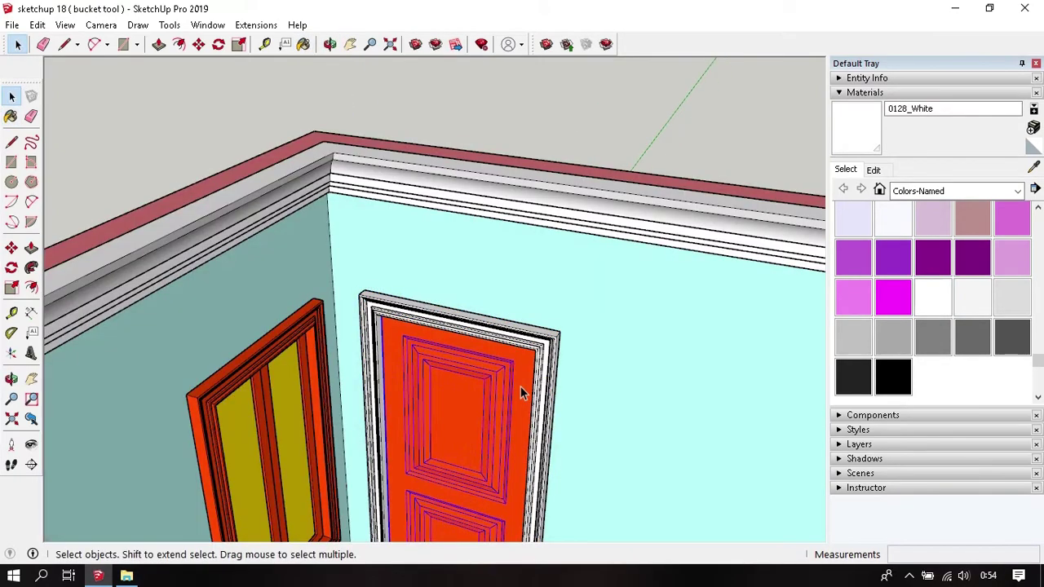
double_click(520, 386)
key(b)
shift+click(529, 383)
key(space)
Step: Paint the window's outer frame and sash white
mouse_move(528, 383)
middle_down()
mouse_move(522, 397)
mouse_move(598, 226)
mouse_move(418, 229)
middle_up()
scroll(403, 216, up, 3)
double_click(392, 207)
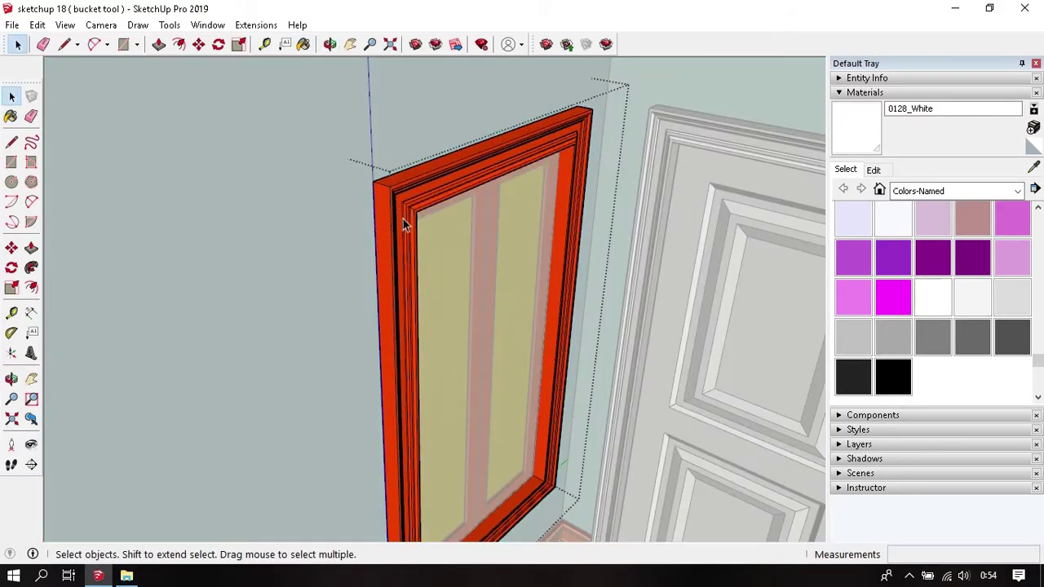
key(b)
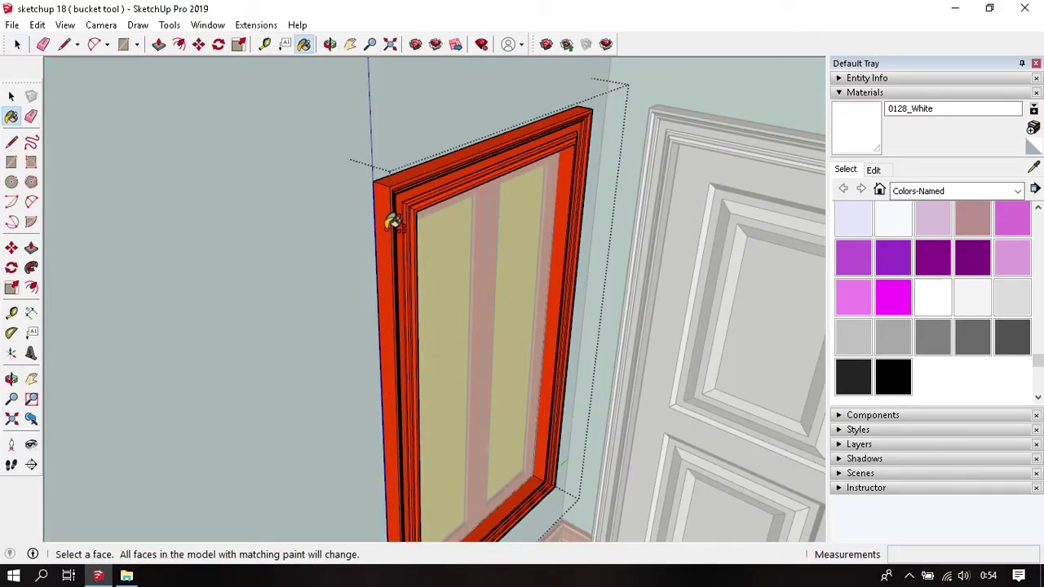
shift+click(393, 222)
key(space)
middle_drag(459, 287, 460, 253)
scroll(502, 371, up, 3)
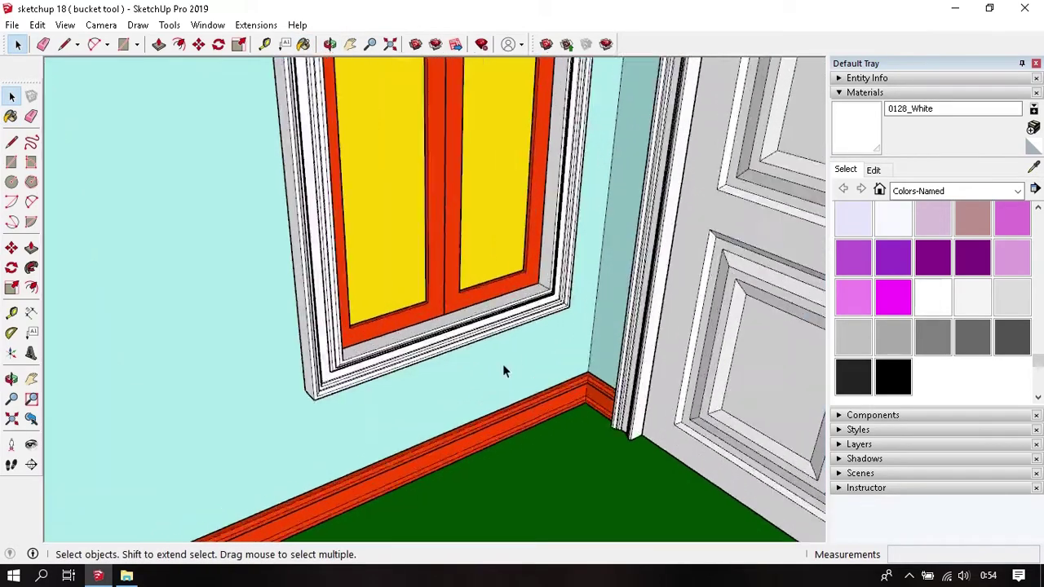
scroll(457, 310, up, 2)
double_click(435, 271)
key(b)
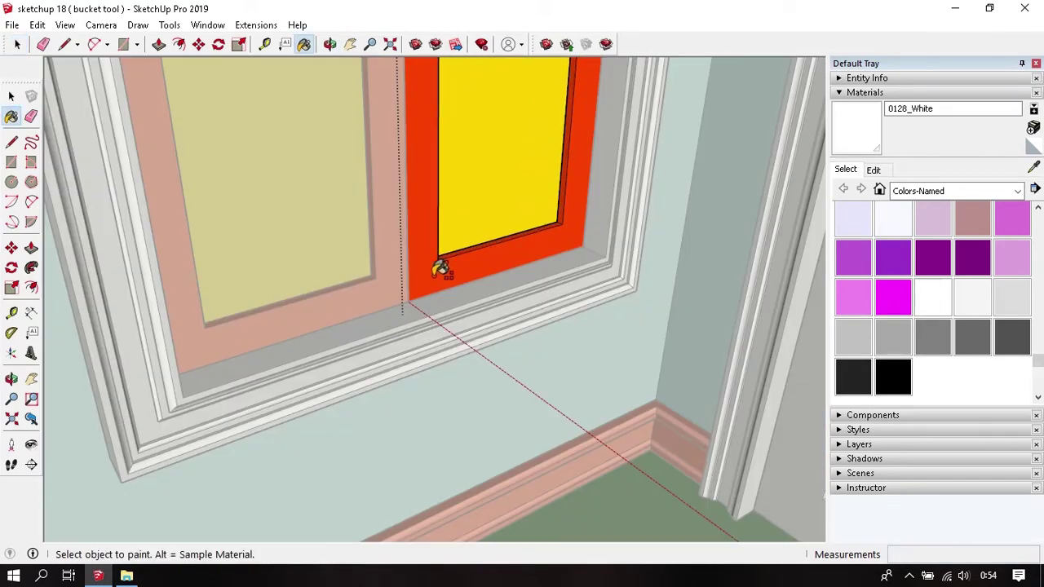
shift+click(433, 269)
key(space)
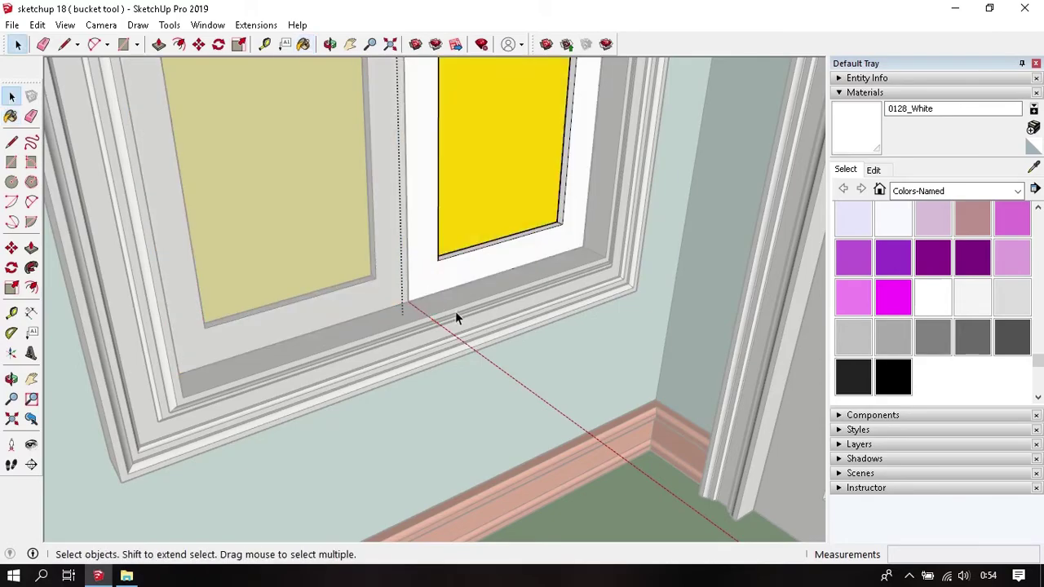
Step: Paint the red baseboard beside the door white
scroll(455, 311, down, 3)
scroll(494, 357, down, 2)
mouse_move(449, 261)
middle_down()
mouse_move(324, 350)
mouse_move(456, 286)
mouse_move(669, 210)
mouse_move(593, 235)
middle_up()
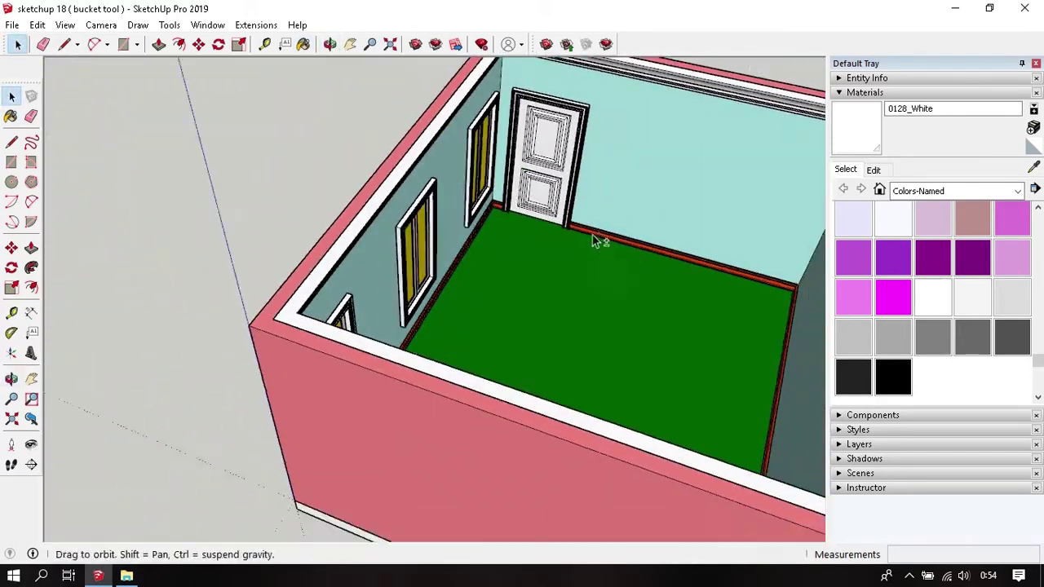
scroll(590, 269, down, 2)
middle_drag(590, 293, 531, 310)
scroll(413, 300, up, 4)
scroll(405, 302, up, 3)
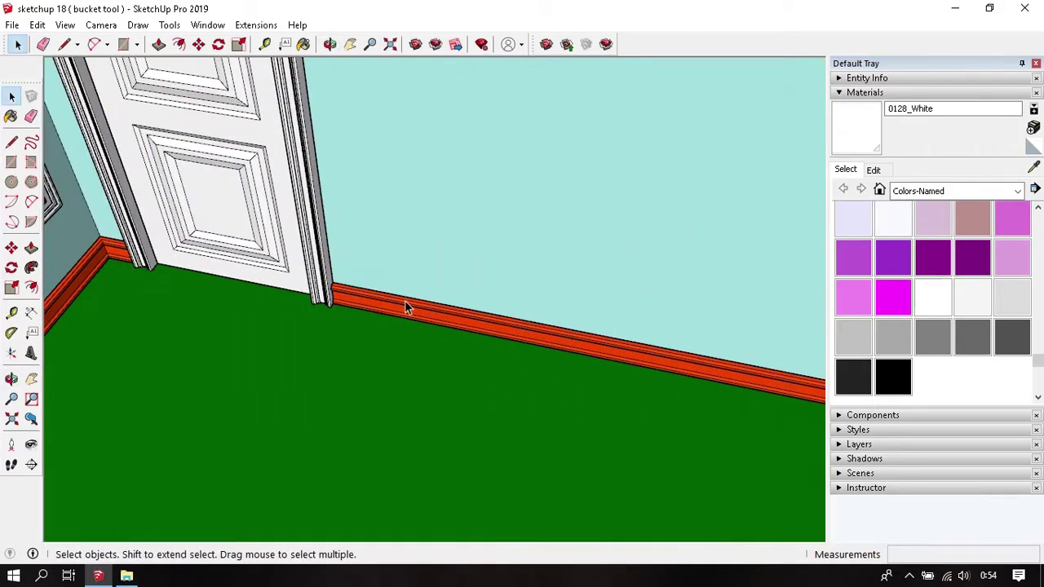
key(b)
shift+click(404, 302)
key(space)
mouse_move(404, 301)
middle_down()
mouse_move(454, 339)
mouse_move(536, 252)
mouse_move(497, 302)
middle_up()
scroll(454, 338, down, 3)
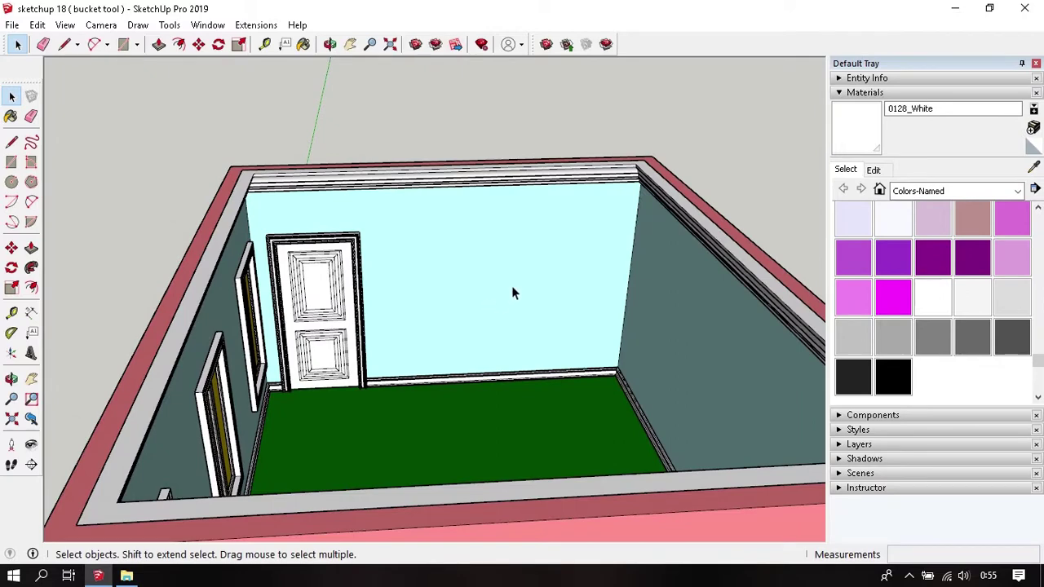
middle_drag(512, 286, 530, 277)
scroll(530, 276, down, 1)
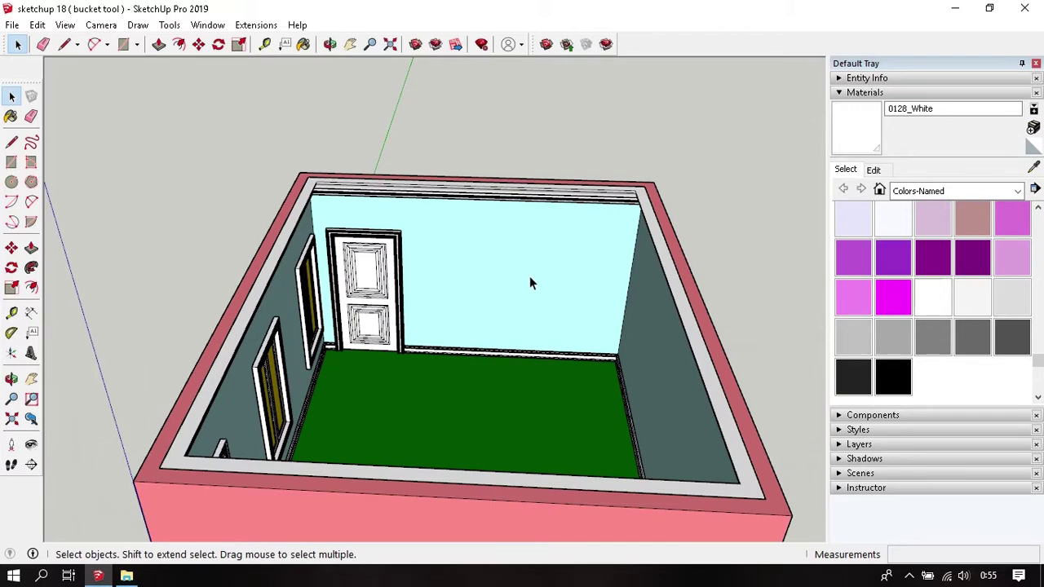
Step: Browse the 3d Printing, Asphalt and Concrete, Brick Cladding and Siding, and Patterns collections
click(962, 188)
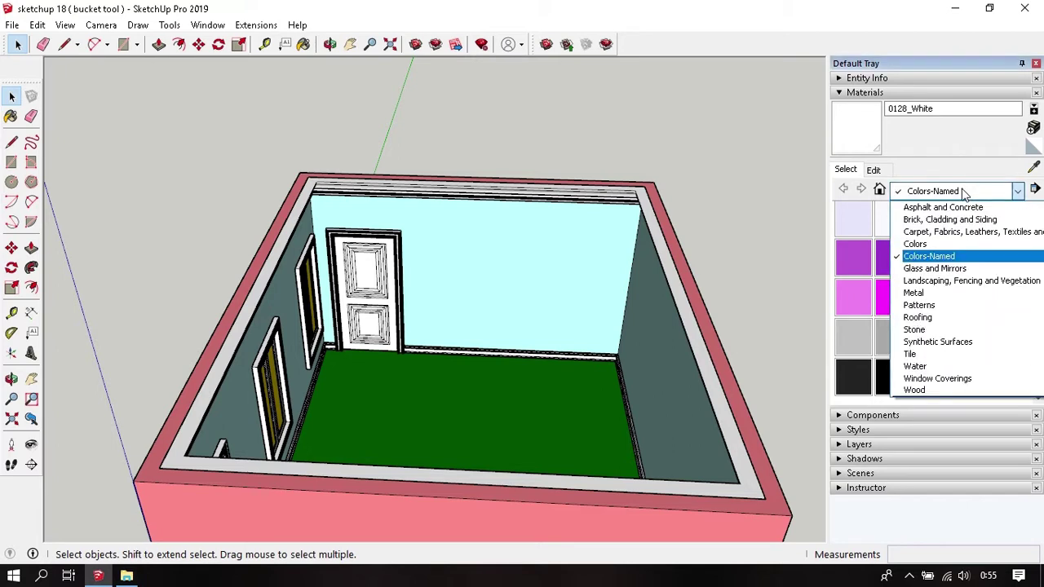
scroll(968, 239, up, 1)
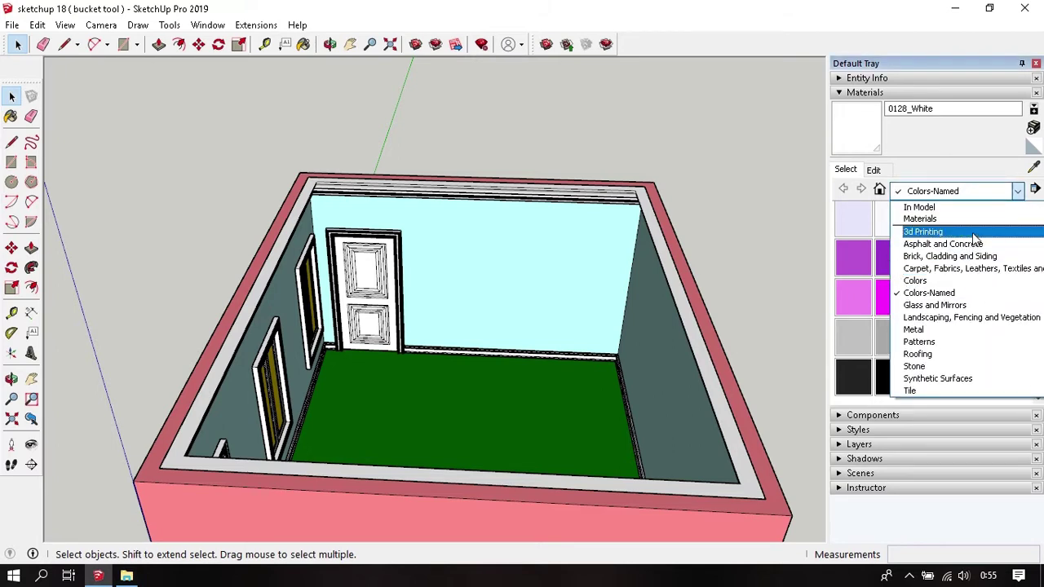
click(974, 233)
click(950, 194)
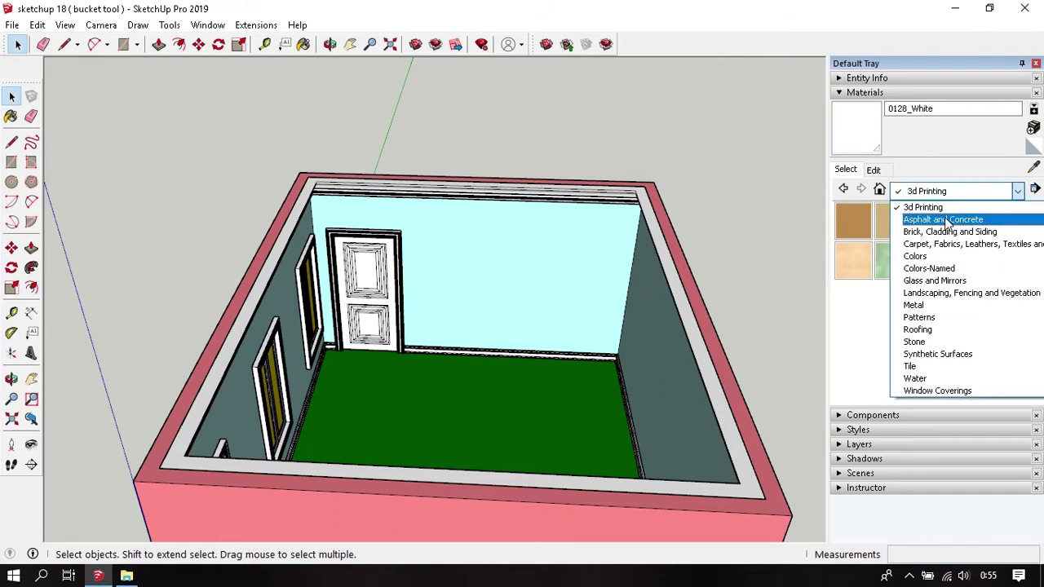
click(947, 222)
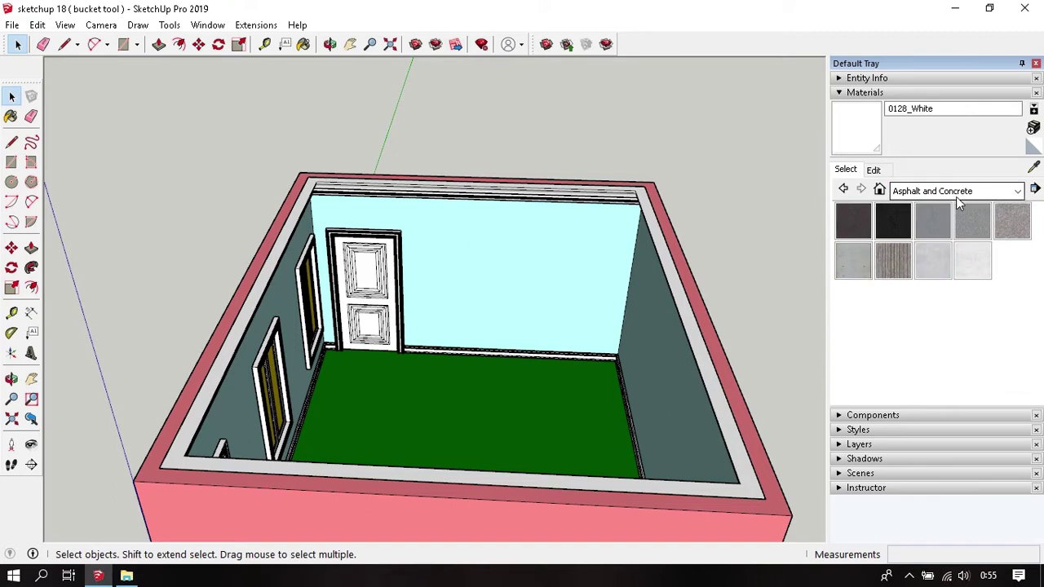
click(977, 194)
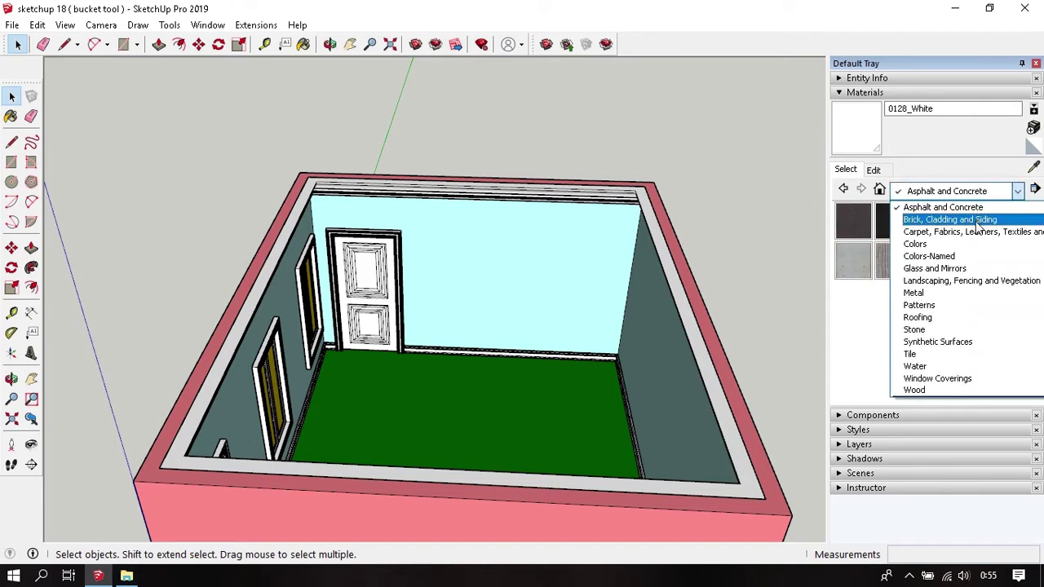
click(976, 221)
click(963, 191)
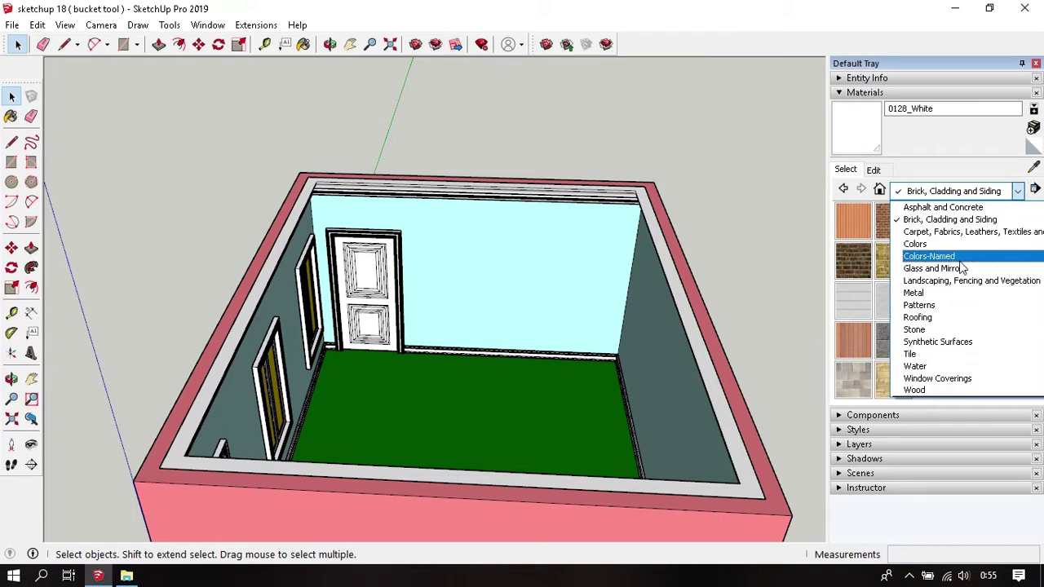
click(965, 308)
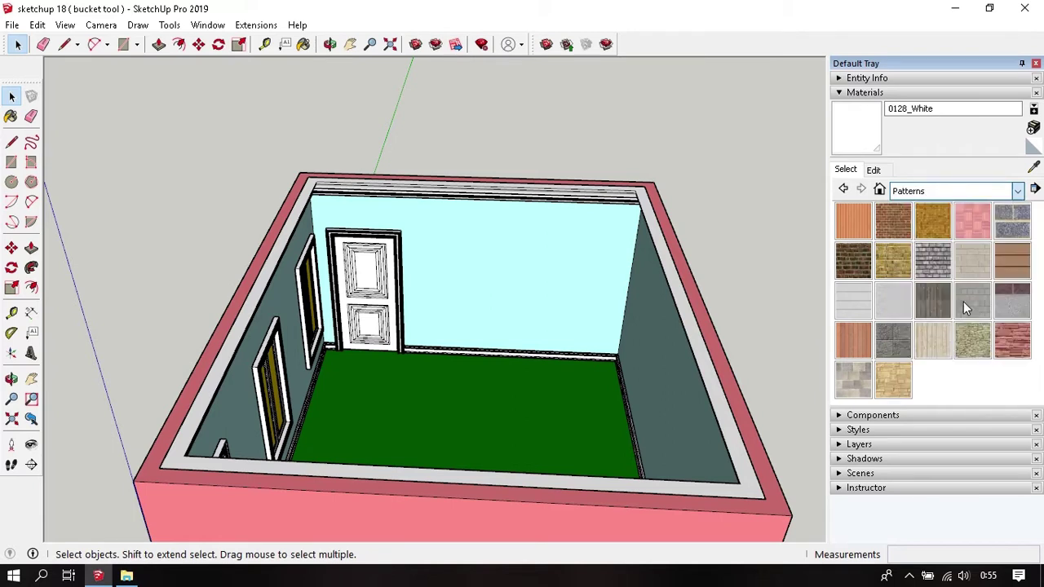
Step: Look through Roofing and Tile, then settle on the Glass and Mirrors collection
click(956, 196)
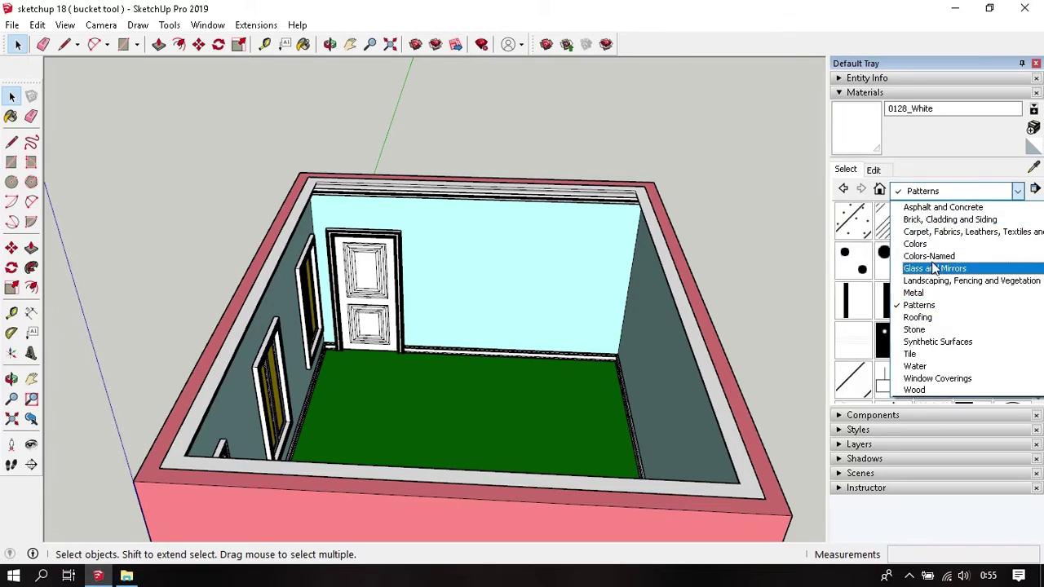
click(946, 318)
click(947, 191)
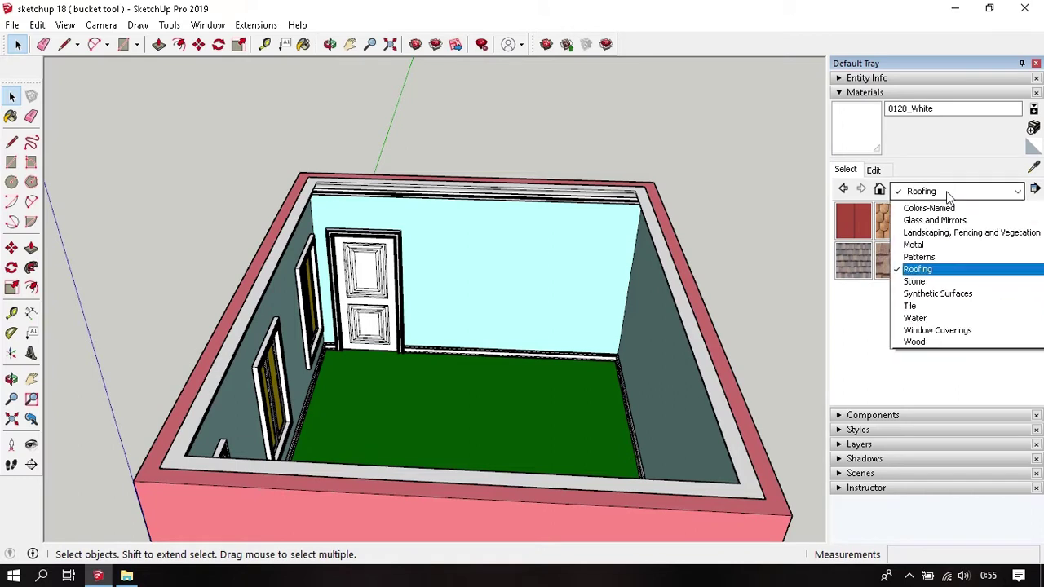
click(954, 353)
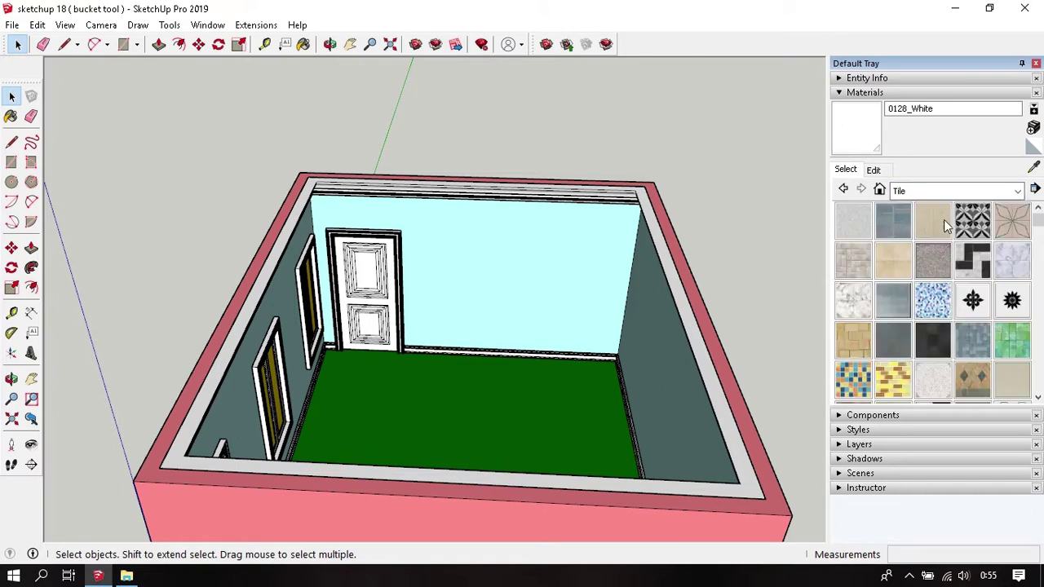
click(938, 191)
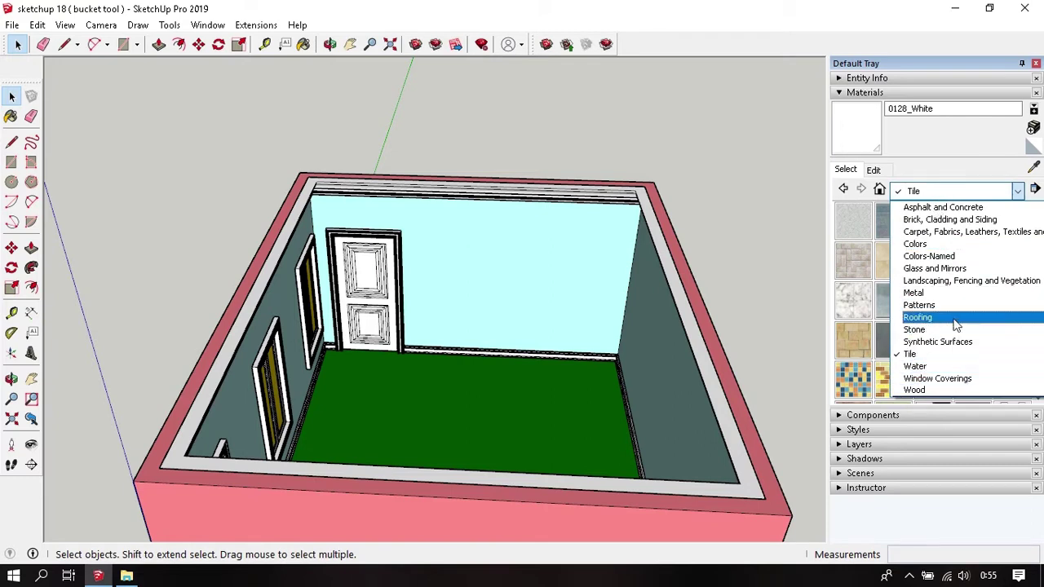
click(948, 270)
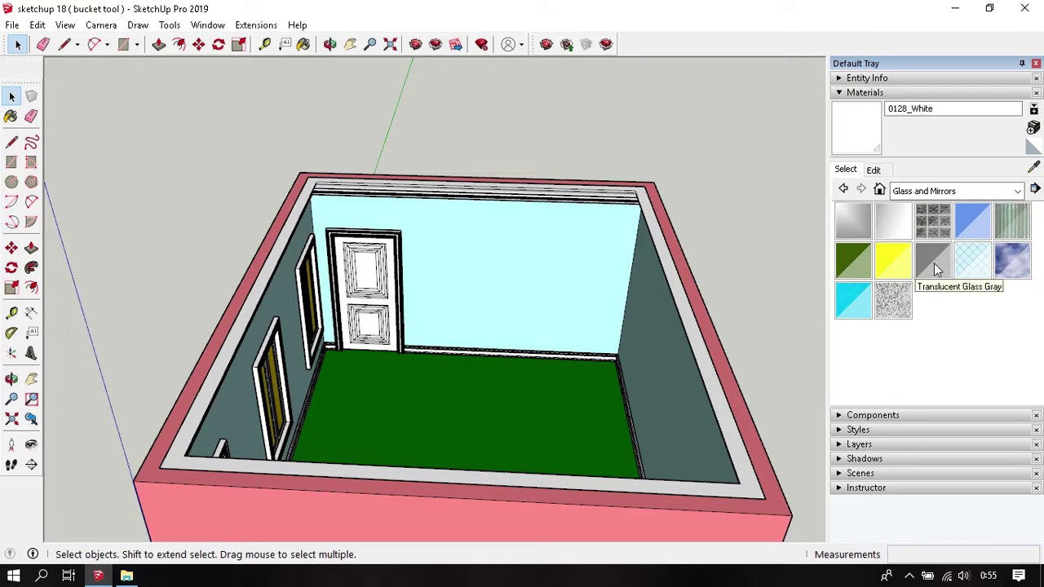
Step: Paint the yellow panes inside the window group with Translucent Glass Gray
click(934, 262)
middle_drag(640, 273, 444, 275)
scroll(445, 275, up, 3)
scroll(444, 275, up, 3)
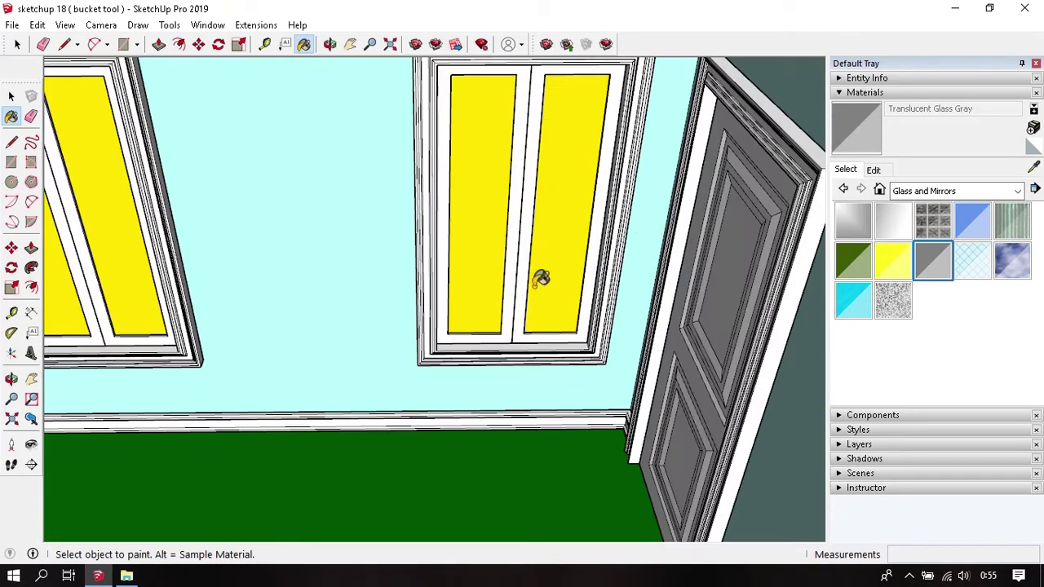
scroll(539, 275, up, 2)
key(space)
double_click(559, 308)
double_click(559, 308)
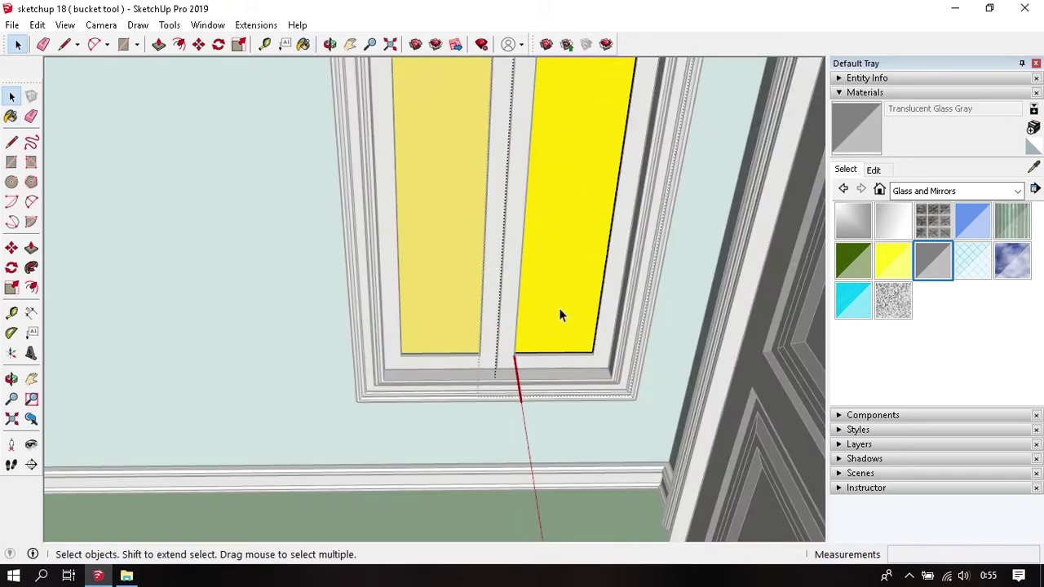
key(b)
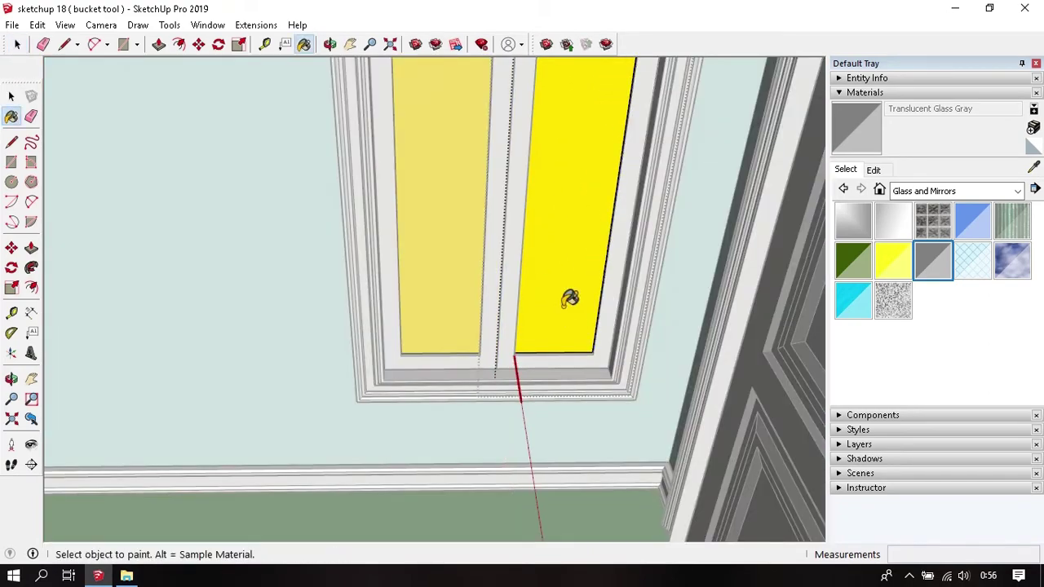
shift+click(556, 286)
Step: Orbit around the window wall to inspect the new gray glass
mouse_move(554, 286)
middle_down()
mouse_move(545, 460)
mouse_move(466, 396)
middle_up()
key(space)
scroll(457, 361, up, 5)
middle_drag(457, 361, 672, 275)
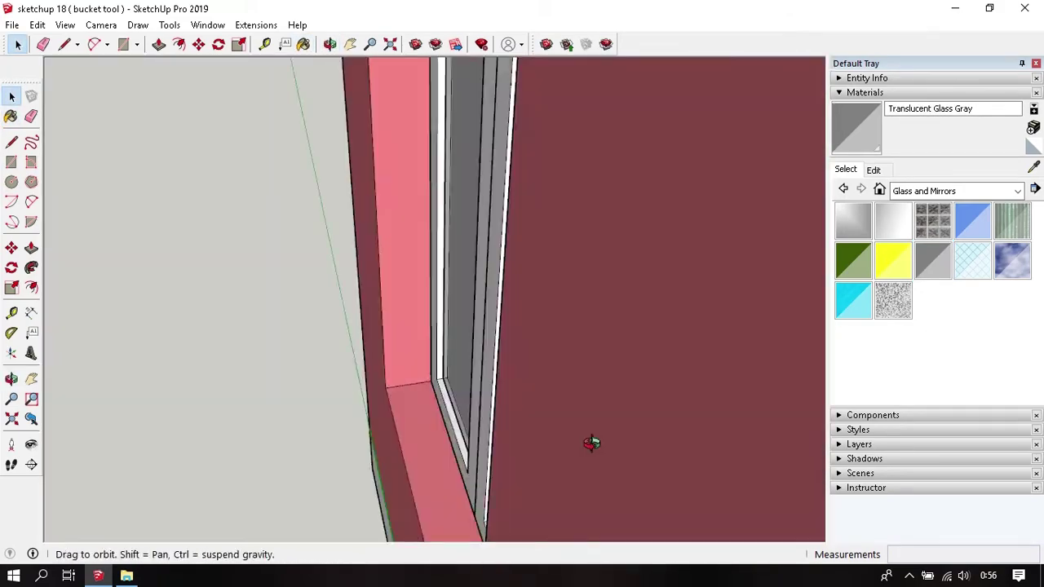
middle_drag(593, 443, 608, 438)
scroll(457, 408, down, 3)
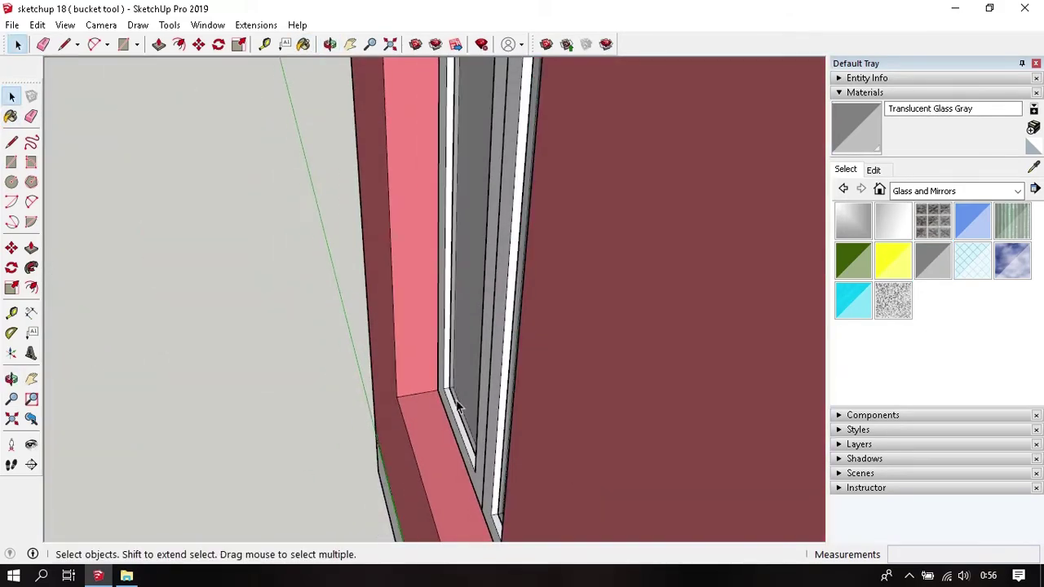
mouse_move(457, 408)
middle_down()
mouse_move(476, 359)
mouse_move(601, 392)
mouse_move(408, 282)
middle_up()
scroll(466, 315, down, 2)
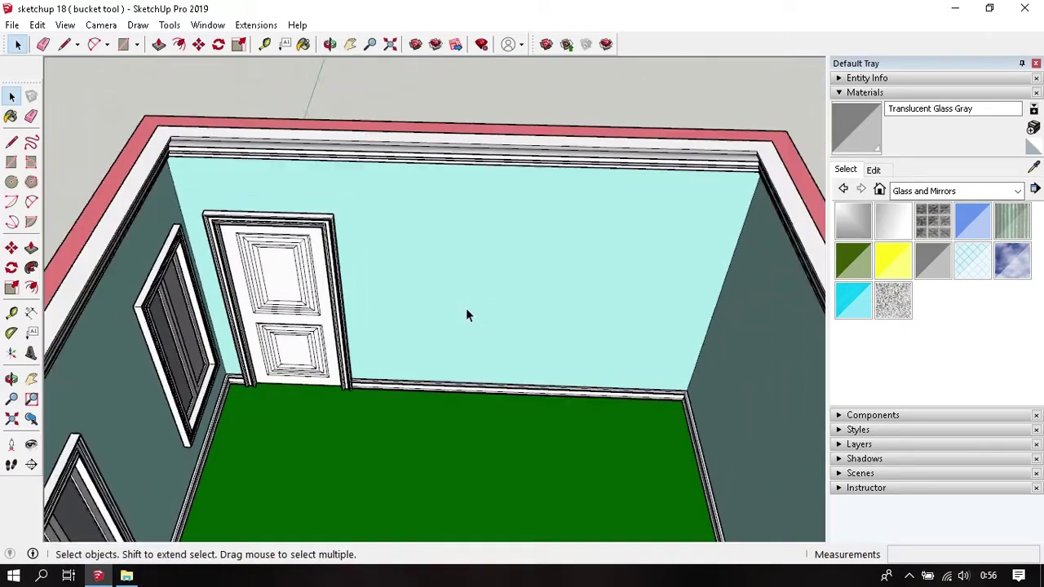
middle_drag(466, 315, 487, 300)
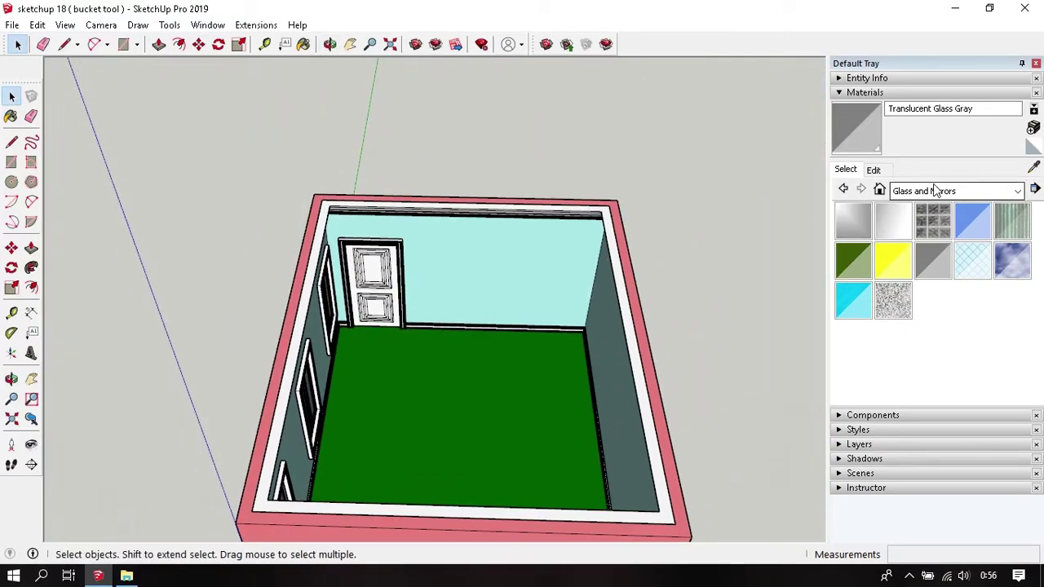
Step: Sample the floor's 0077_DarkGreen in the Edit tab and shift its hue and brightness to slate blue
click(875, 170)
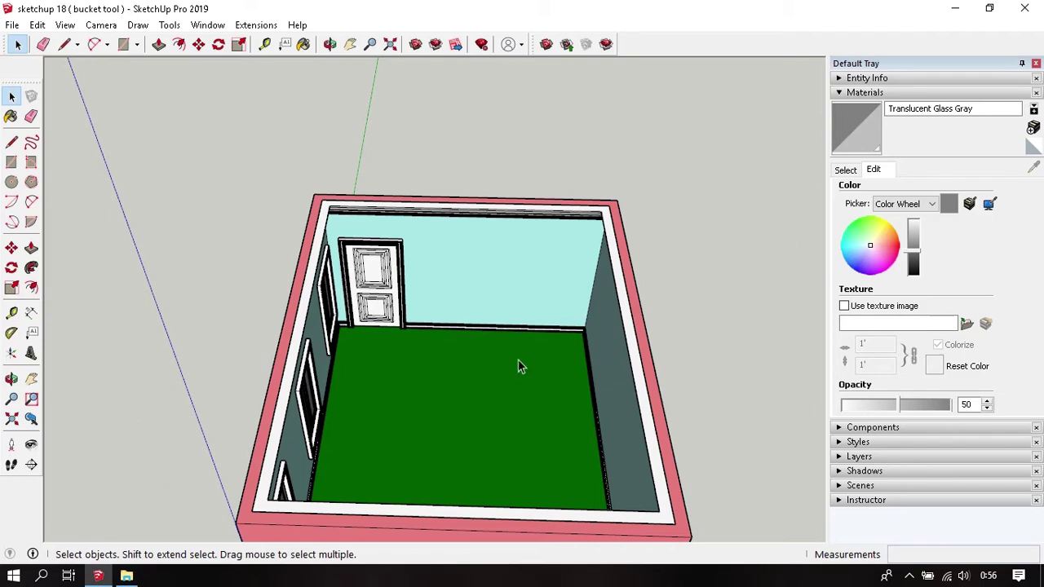
mouse_move(518, 366)
middle_down()
mouse_move(478, 321)
mouse_move(491, 389)
mouse_move(457, 368)
mouse_move(459, 382)
middle_up()
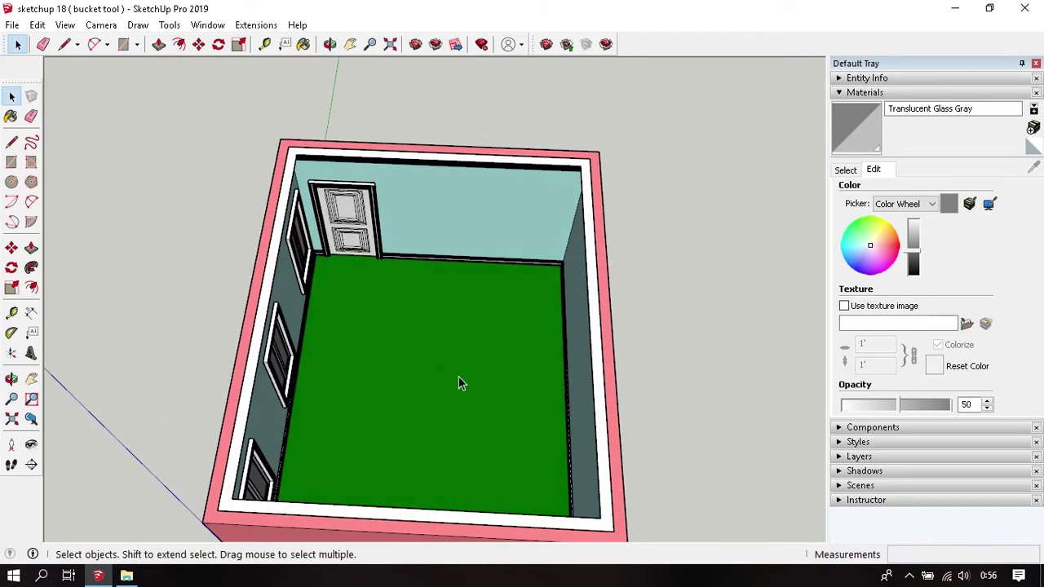
key(b)
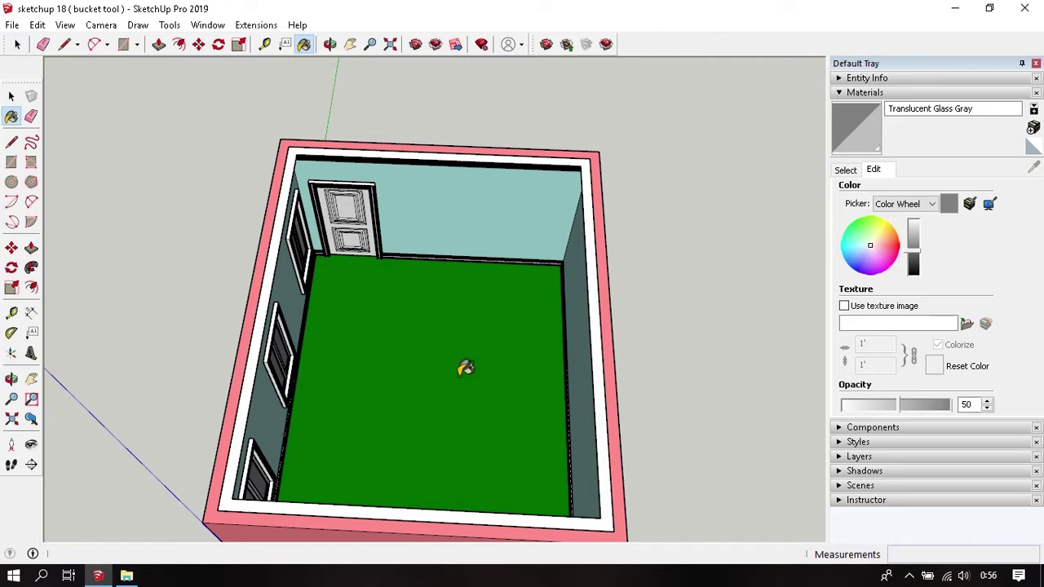
key(alt)
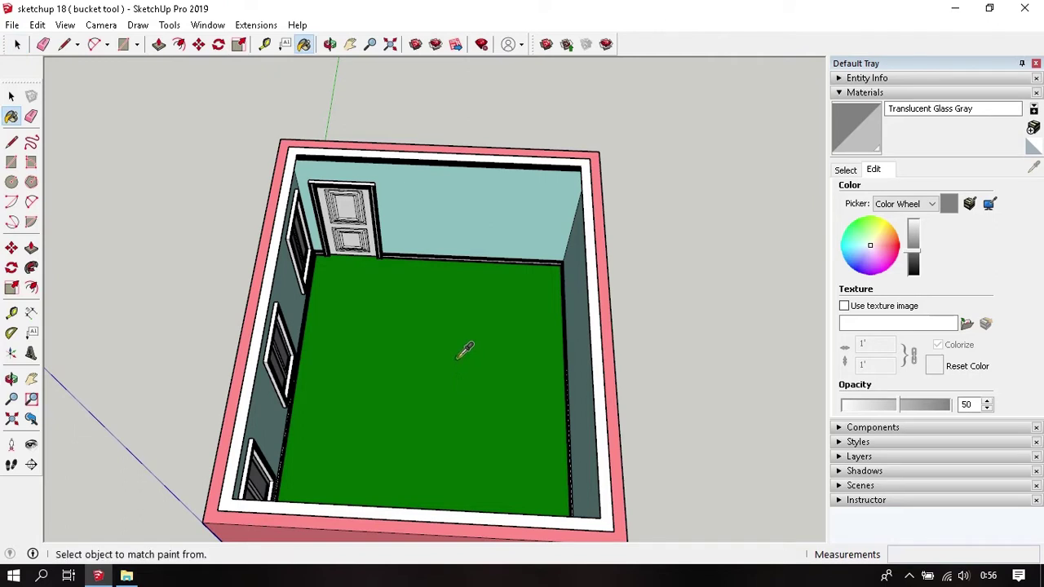
alt+click(459, 357)
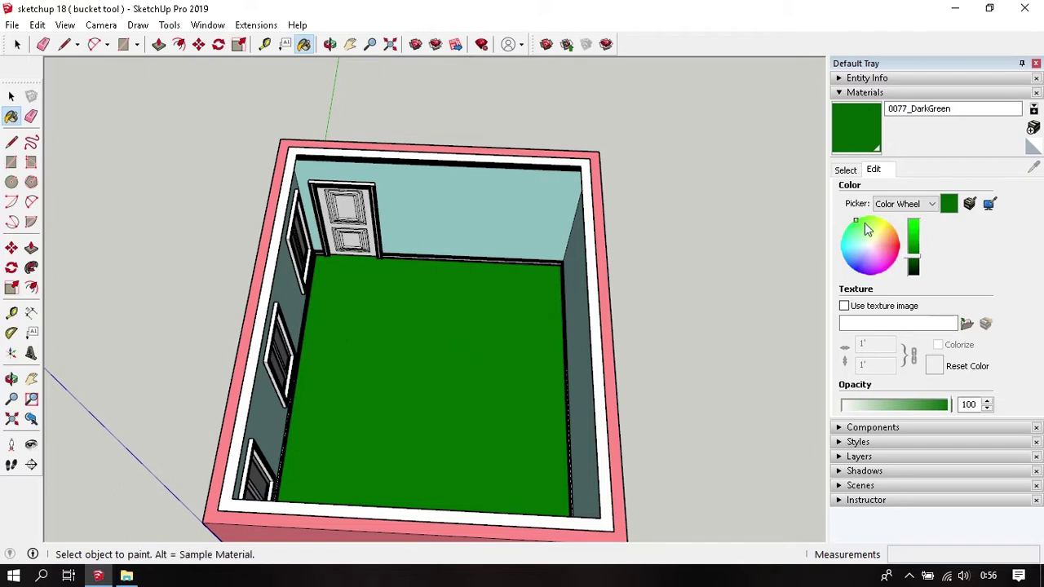
mouse_move(858, 226)
mouse_down()
mouse_move(846, 247)
mouse_move(857, 231)
mouse_move(877, 265)
mouse_move(863, 229)
mouse_move(869, 274)
mouse_move(873, 259)
mouse_move(919, 274)
mouse_move(919, 238)
mouse_move(919, 268)
mouse_move(918, 249)
mouse_up()
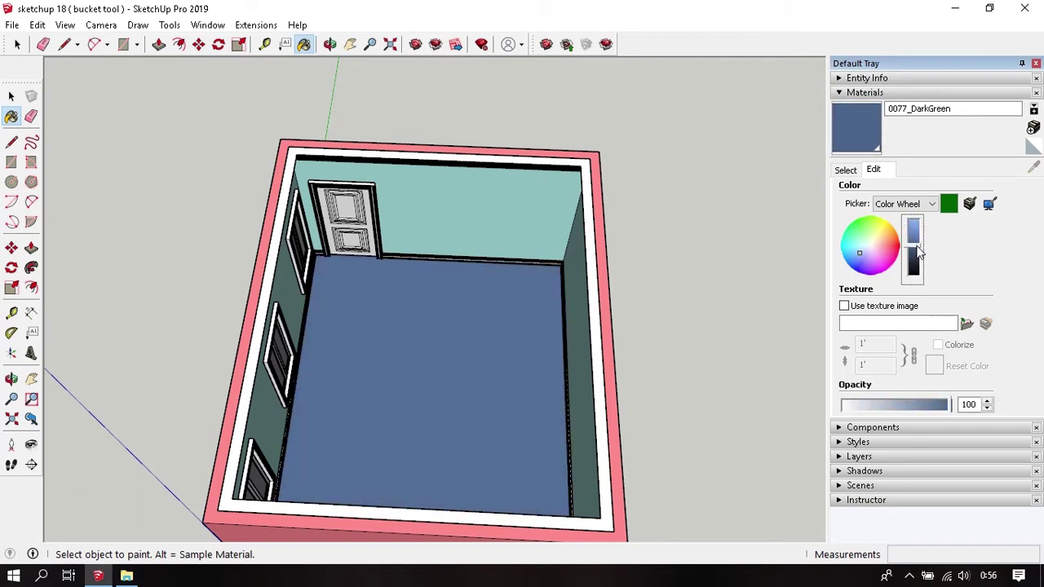
middle_drag(457, 334, 469, 332)
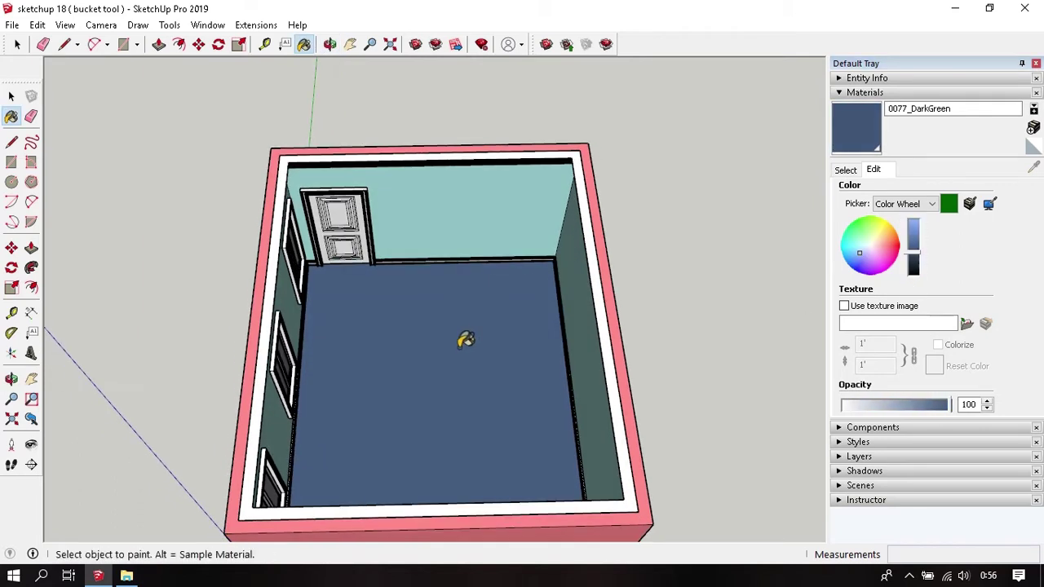
key(space)
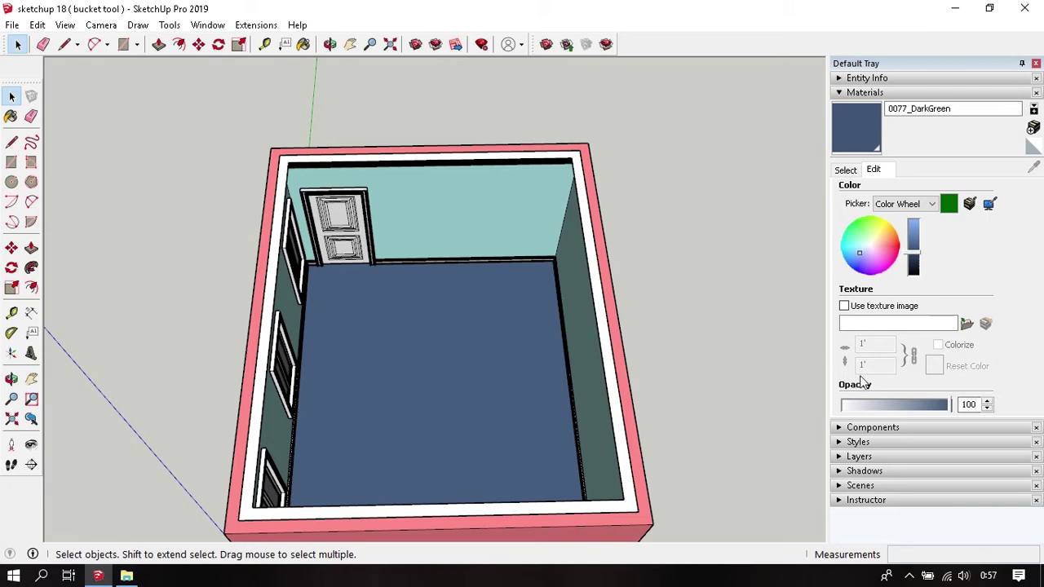
Step: Preview the slate-blue floor at 50% opacity, then at 10% opacity
double_click(980, 404)
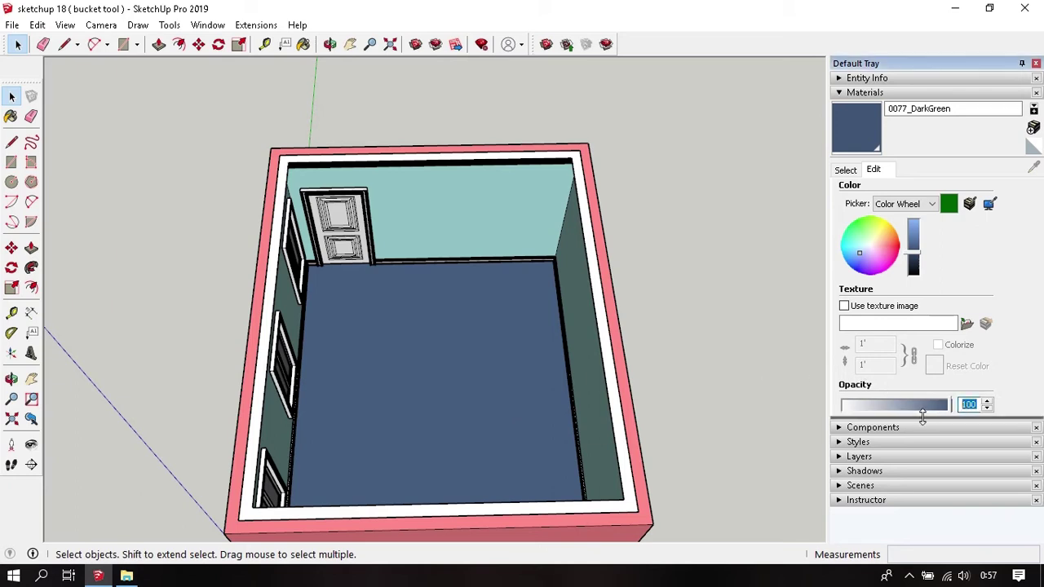
text(50)
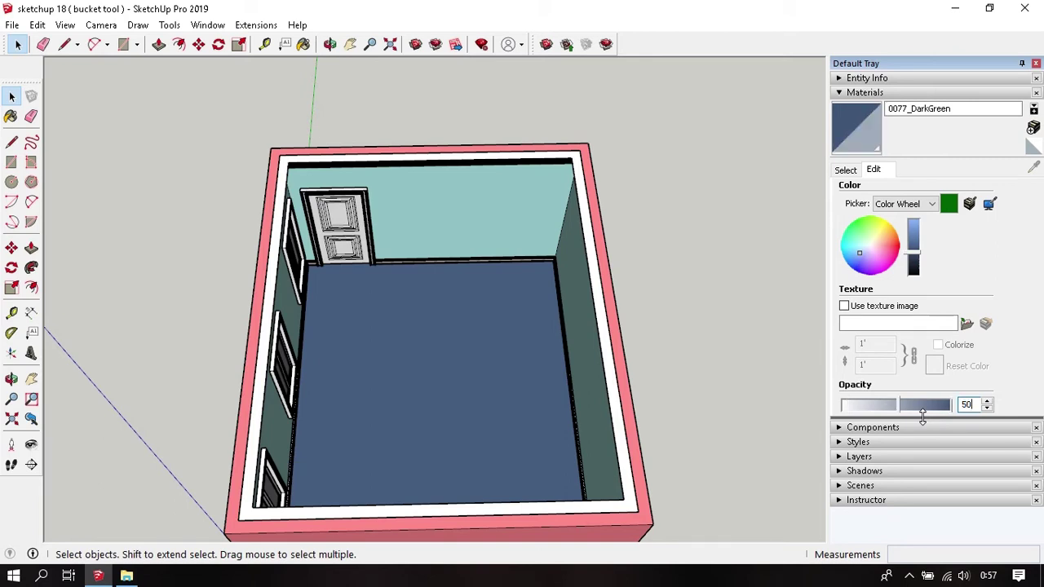
key(Return)
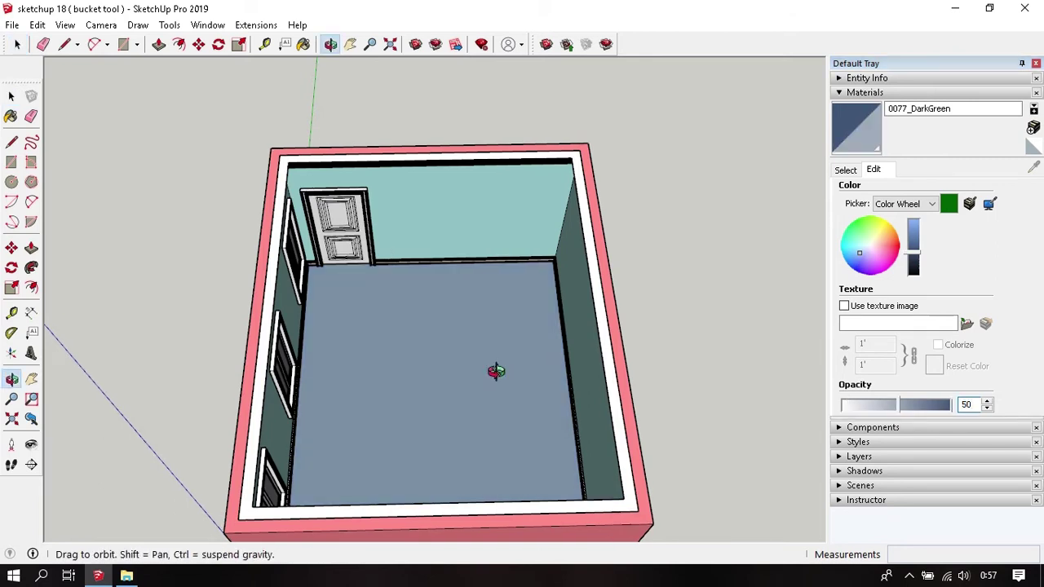
middle_drag(494, 368, 550, 447)
double_click(968, 404)
text(10)
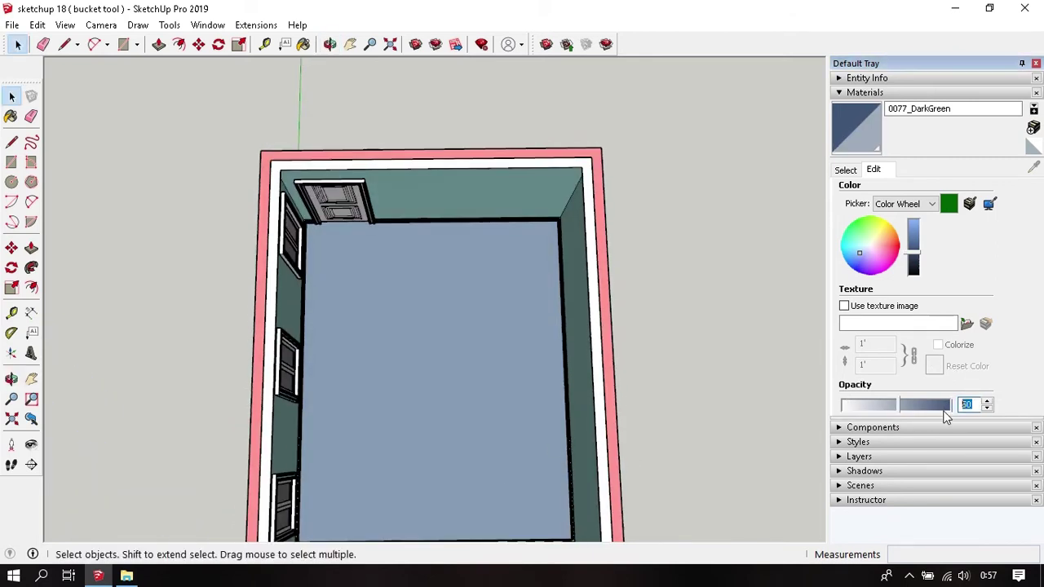
key(Return)
Step: Orbit closer to the floor and restore its opacity to a fully opaque 100
middle_drag(462, 326, 456, 349)
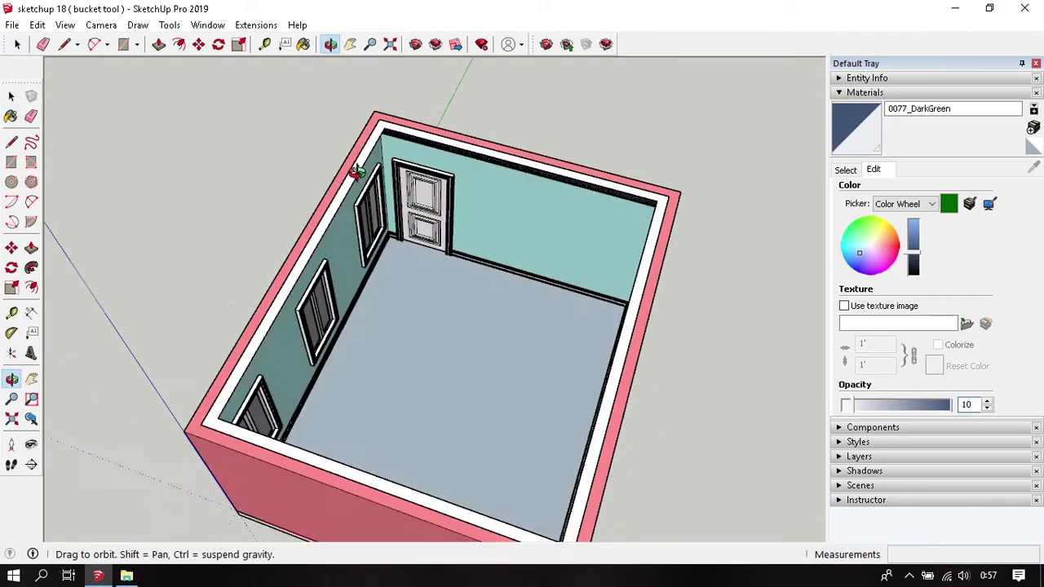
scroll(456, 349, up, 5)
scroll(526, 229, up, 3)
mouse_move(525, 229)
middle_down()
mouse_move(563, 274)
mouse_move(519, 305)
mouse_move(566, 175)
mouse_move(501, 205)
mouse_move(468, 341)
mouse_move(592, 285)
mouse_move(580, 352)
mouse_move(604, 359)
middle_up()
drag(859, 413, 954, 403)
middle_drag(446, 305, 446, 305)
Step: Orbit around the room to inspect the opaque slate-blue floor from several angles
scroll(453, 430, down, 3)
scroll(458, 415, down, 4)
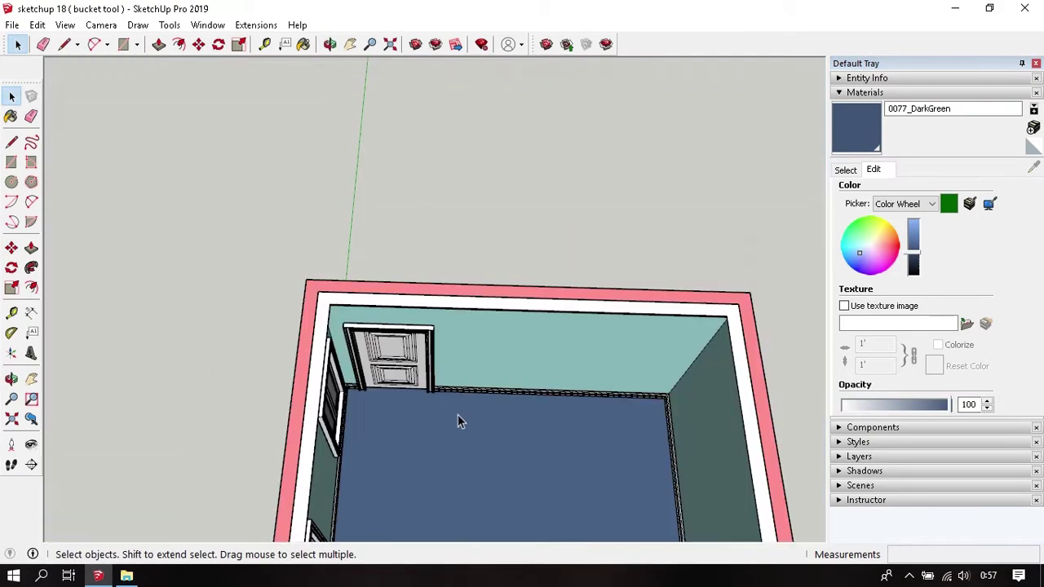
mouse_move(458, 414)
middle_down()
mouse_move(490, 426)
mouse_move(478, 215)
middle_up()
scroll(495, 350, up, 5)
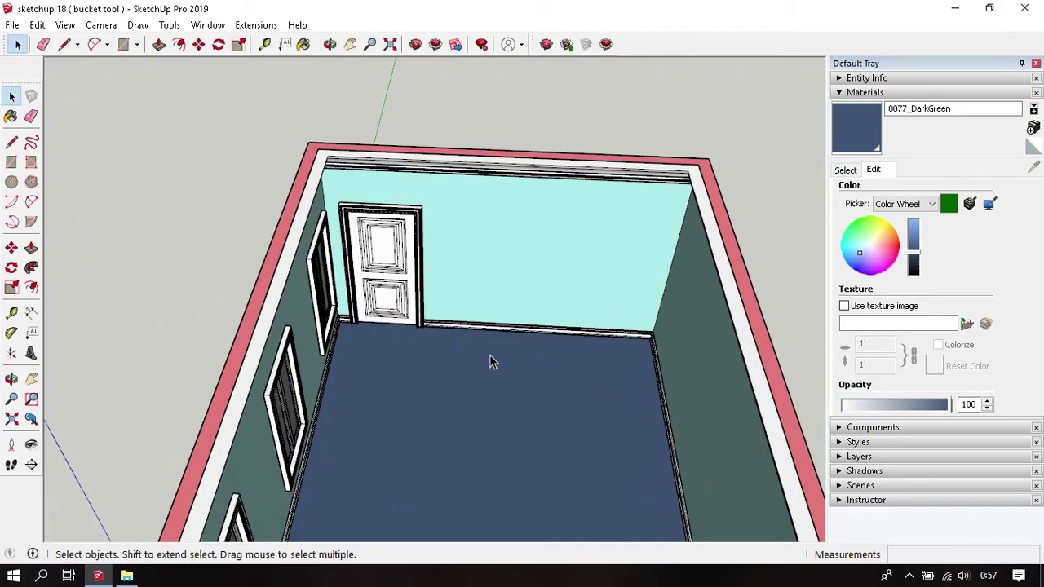
scroll(491, 356, down, 5)
mouse_move(490, 356)
middle_down()
mouse_move(474, 333)
mouse_move(676, 290)
middle_up()
middle_drag(503, 289, 478, 337)
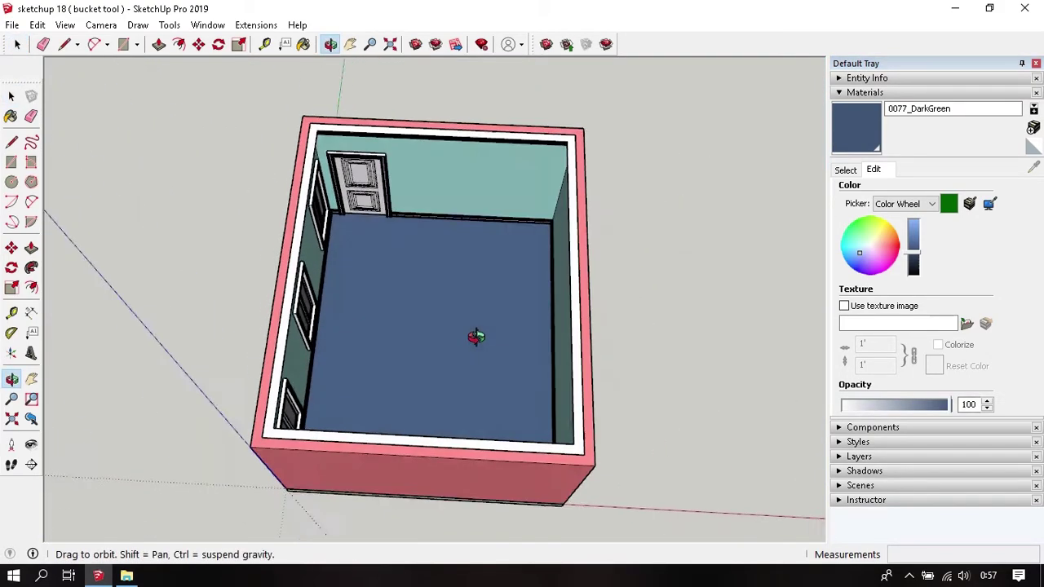
scroll(475, 376, down, 3)
scroll(448, 366, up, 2)
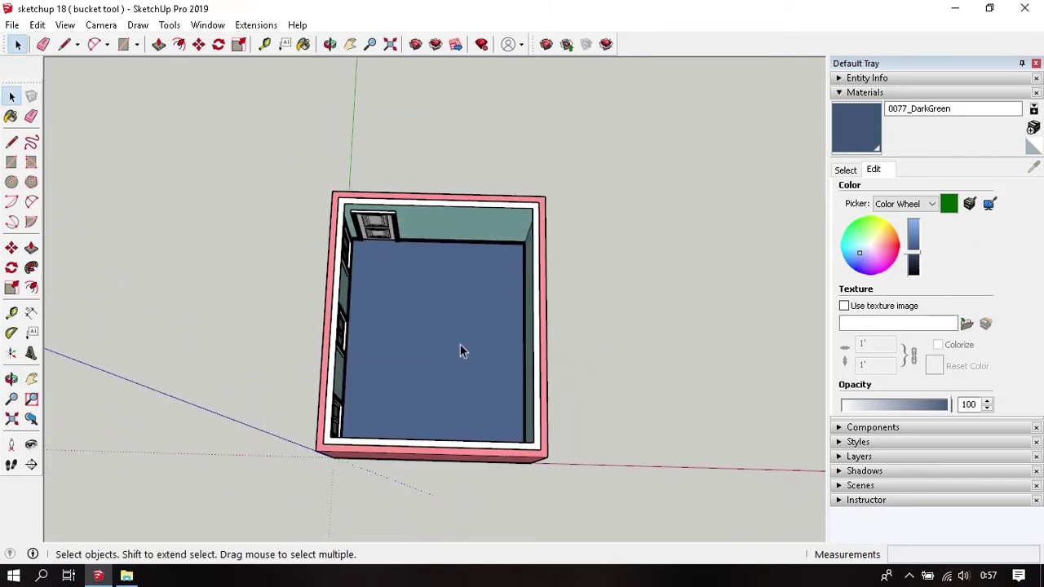
click(460, 345)
Step: Pick Brick Antique 01 from the Brick, Cladding and Siding material collection
click(843, 170)
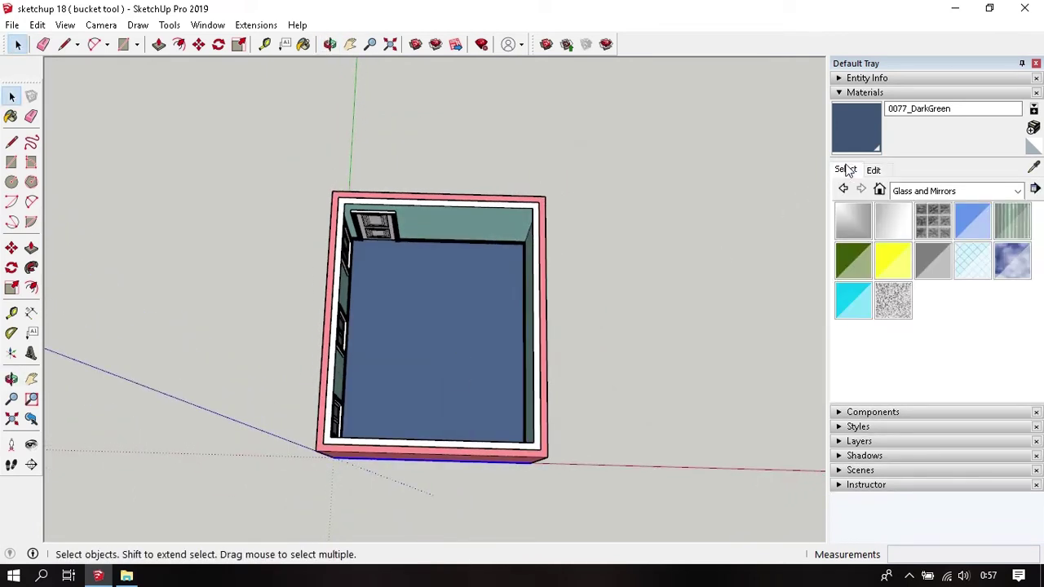
click(938, 191)
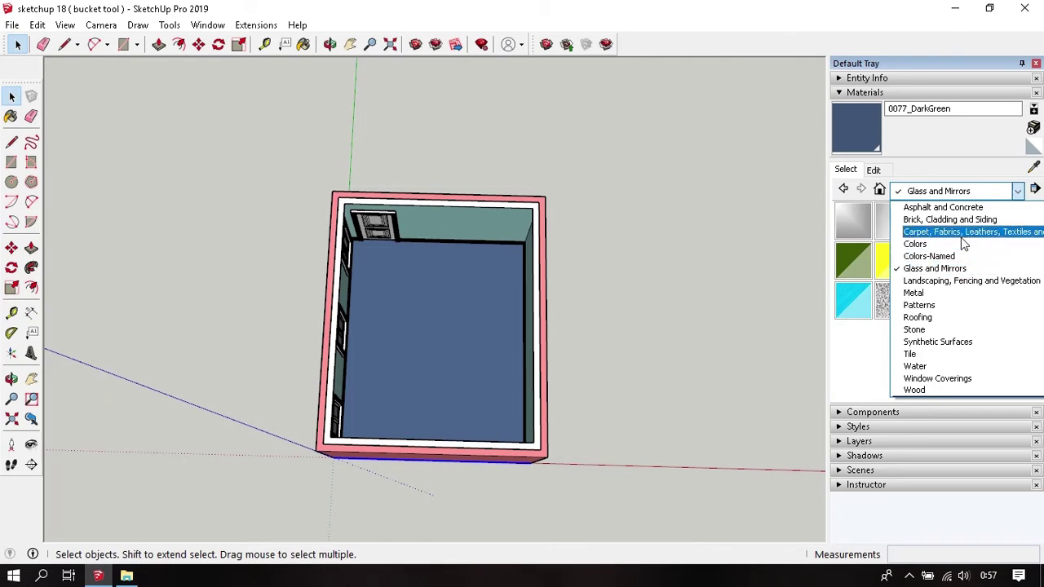
click(918, 220)
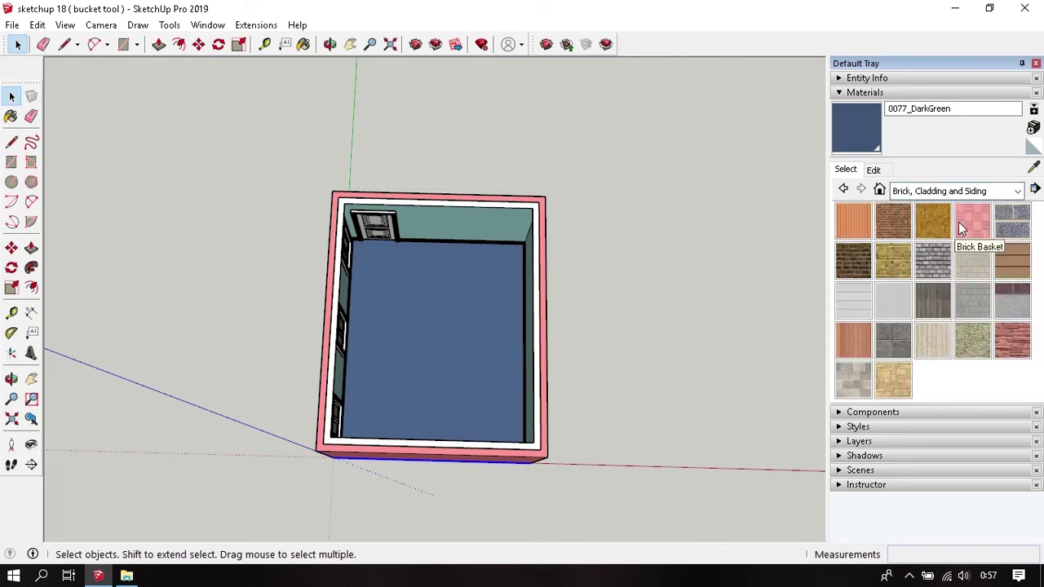
click(889, 218)
Step: Paint the pale turquoise door wall with Brick Antique 01 and orbit in to view it
middle_drag(508, 245, 536, 175)
scroll(522, 373, up, 5)
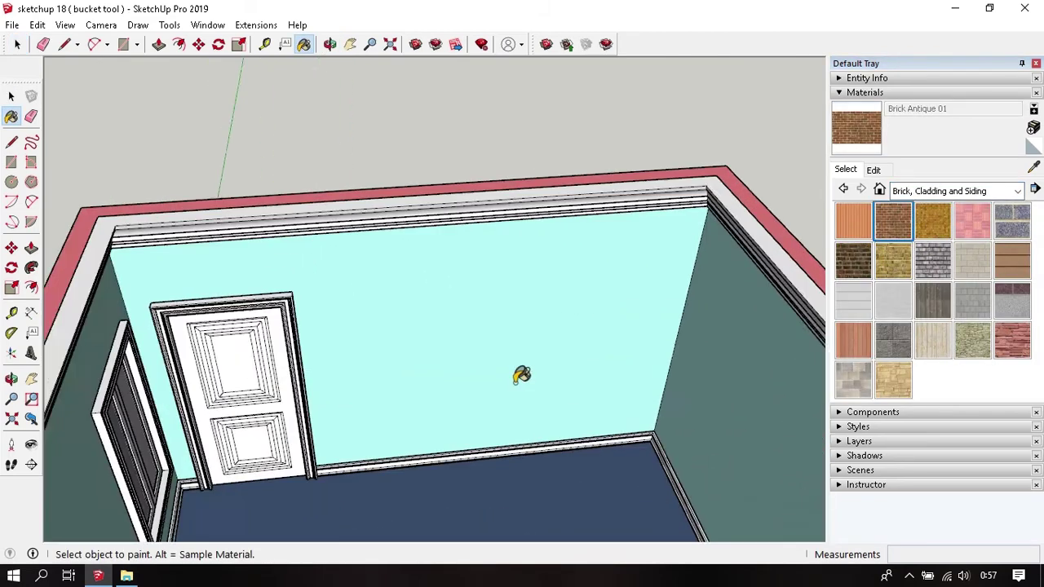
key(space)
key(b)
click(490, 306)
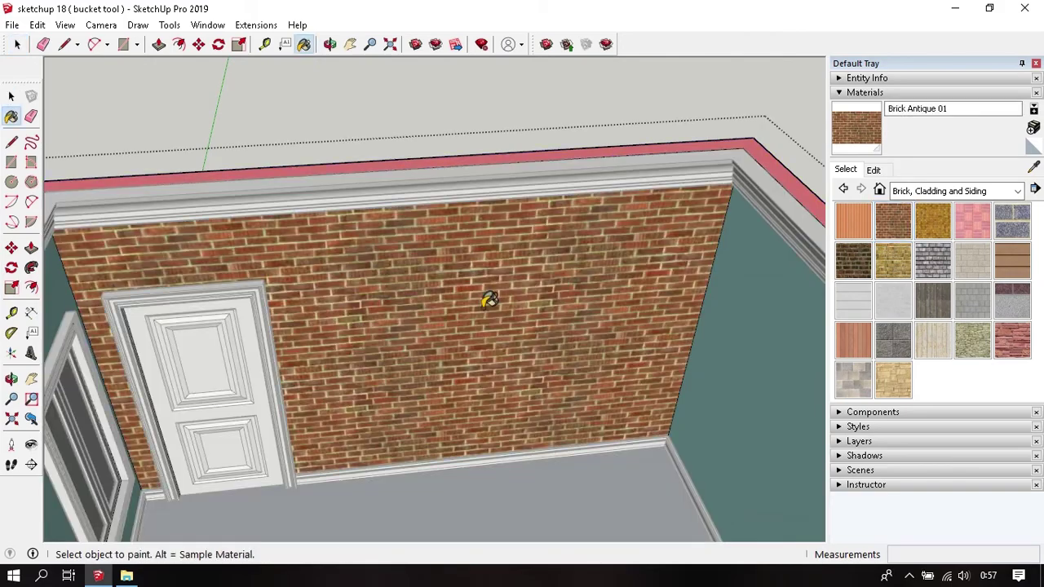
key(space)
mouse_move(510, 363)
middle_down()
mouse_move(527, 419)
mouse_move(590, 400)
mouse_move(562, 303)
mouse_move(571, 326)
middle_up()
scroll(552, 340, down, 3)
key(b)
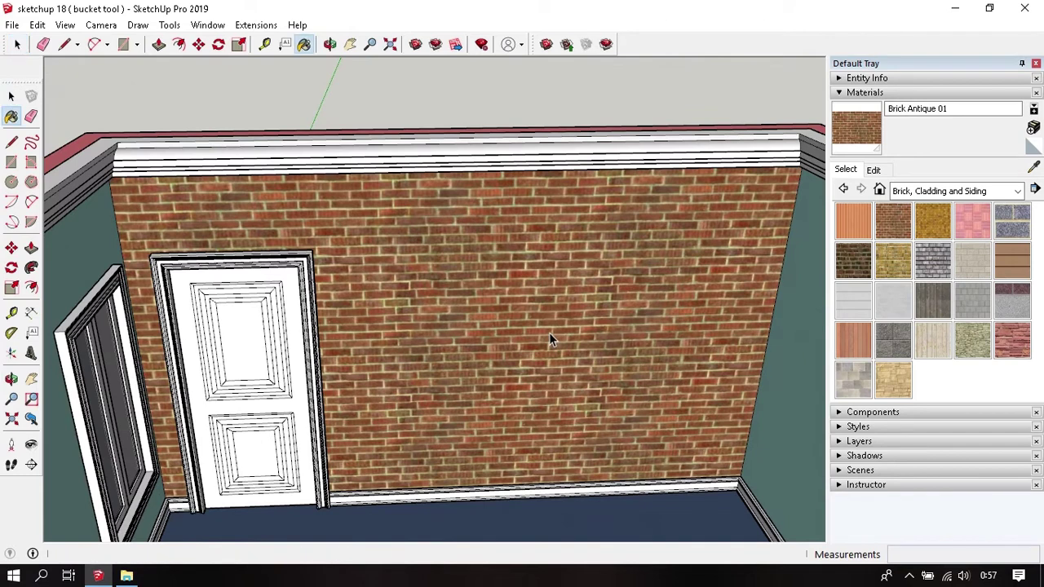
key(alt)
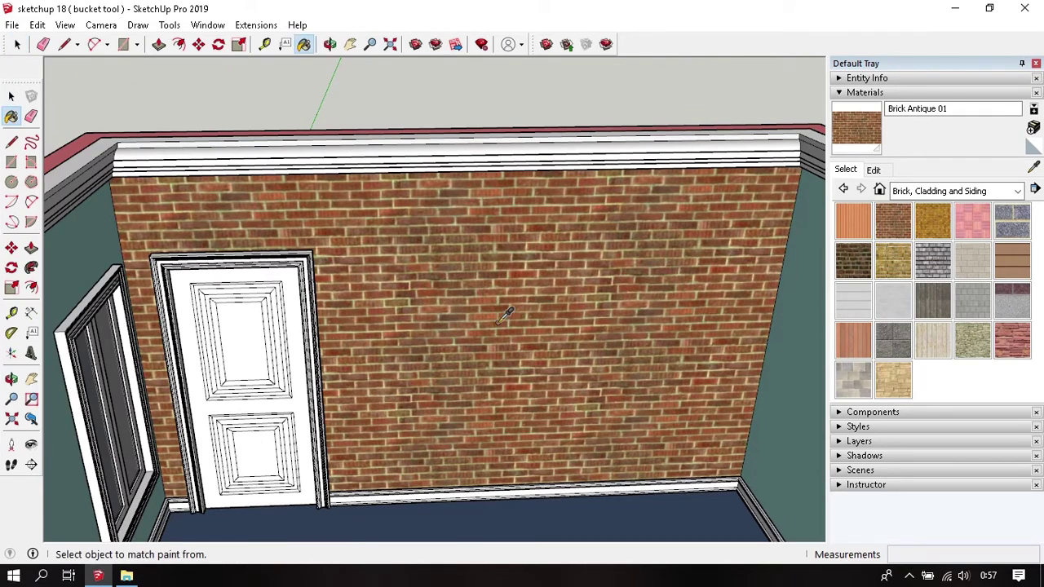
Step: Change the brick texture width from 1473 to 1000 mm, then to 2000 mm
click(874, 169)
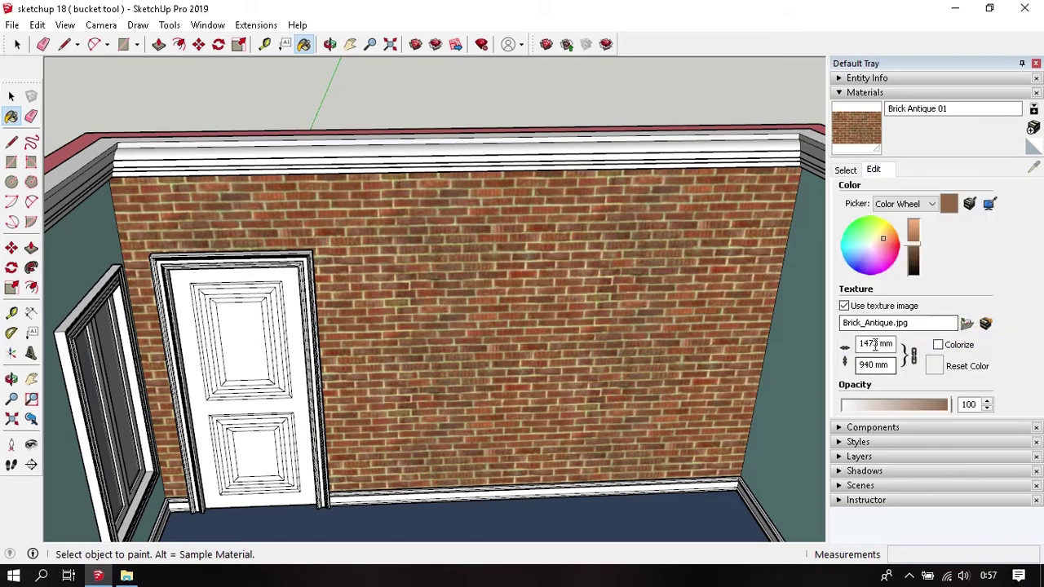
click(877, 343)
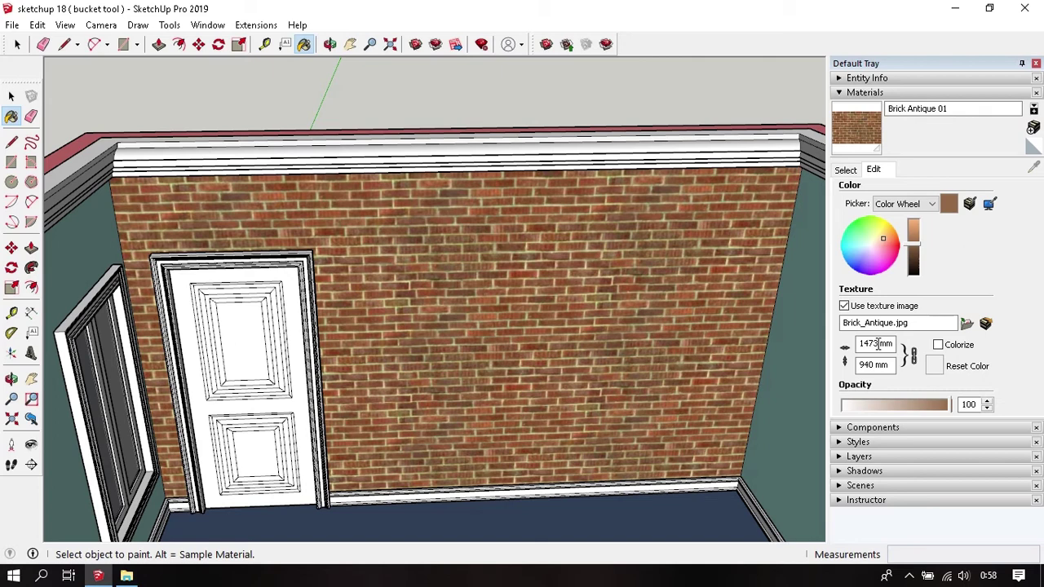
drag(878, 344, 857, 343)
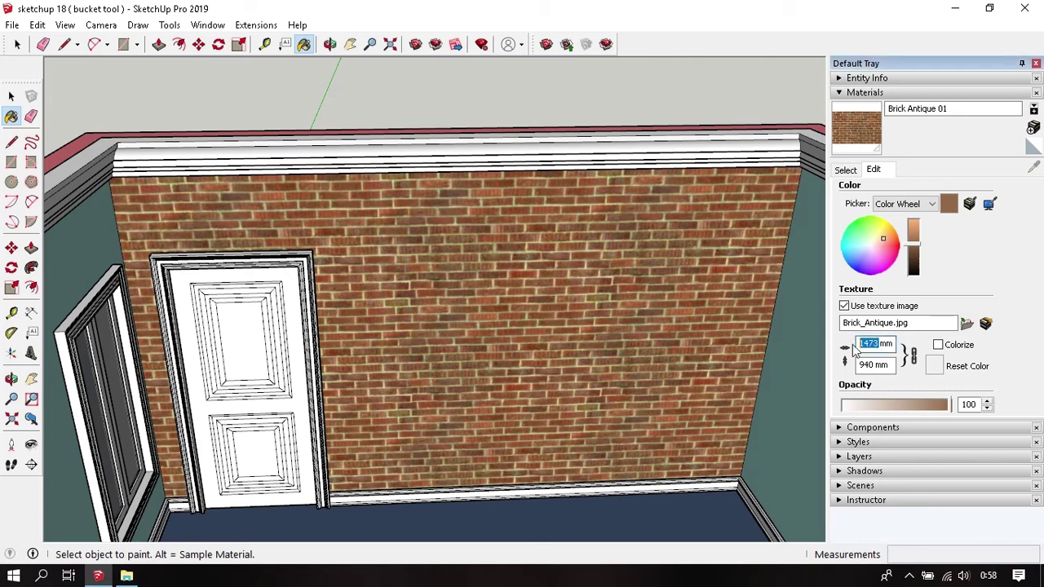
text(1000)
key(Return)
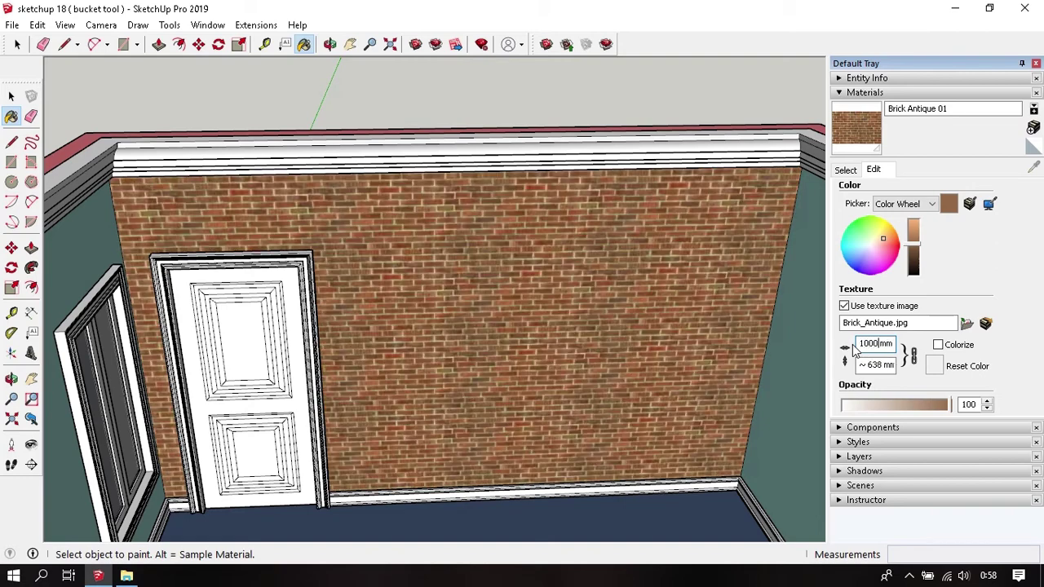
key(BackSpace)
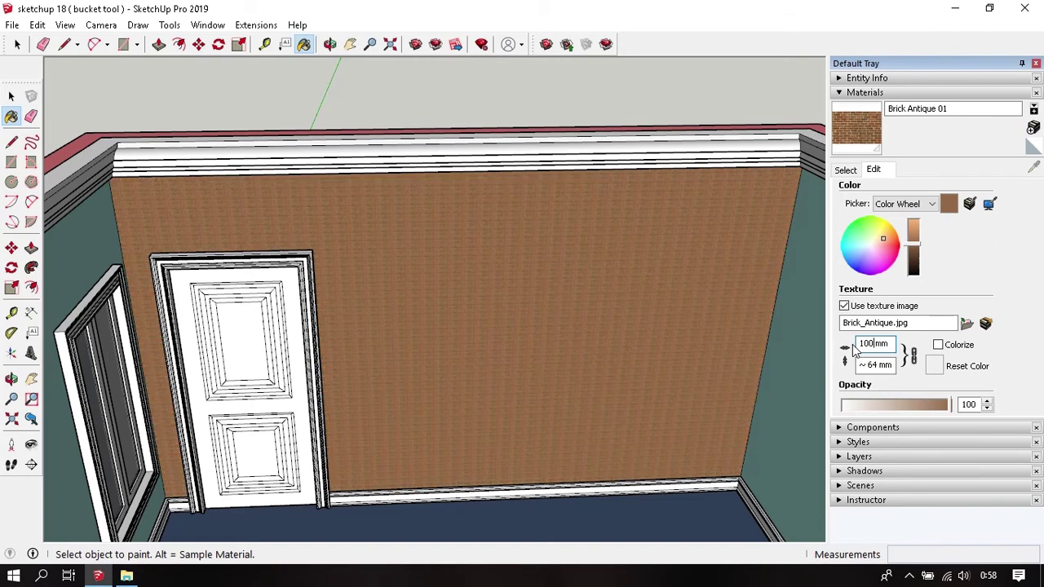
key(BackSpace)
key(BackSpace)
key(BackSpace)
text(00)
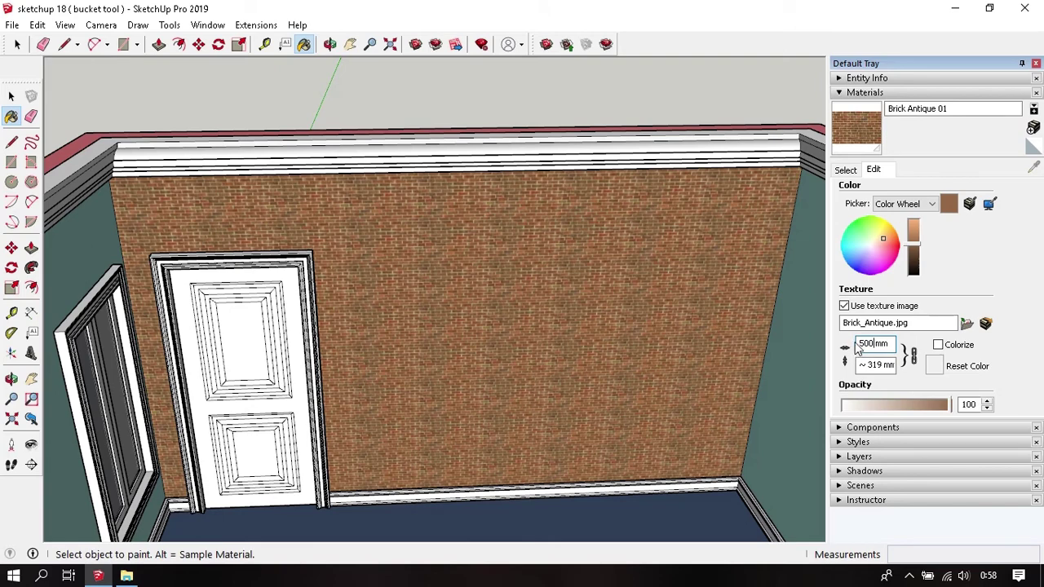
text(2000)
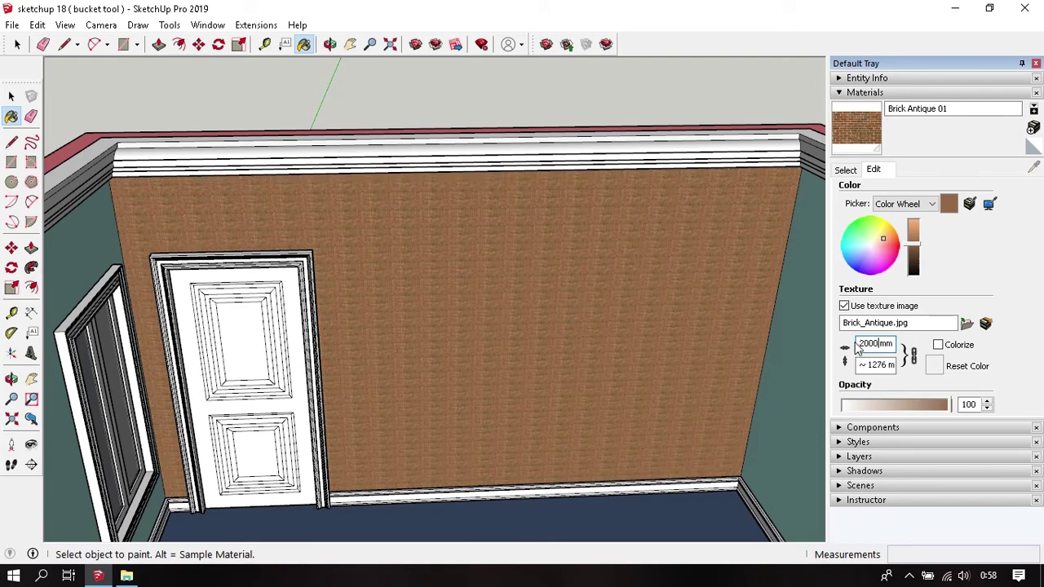
key(Return)
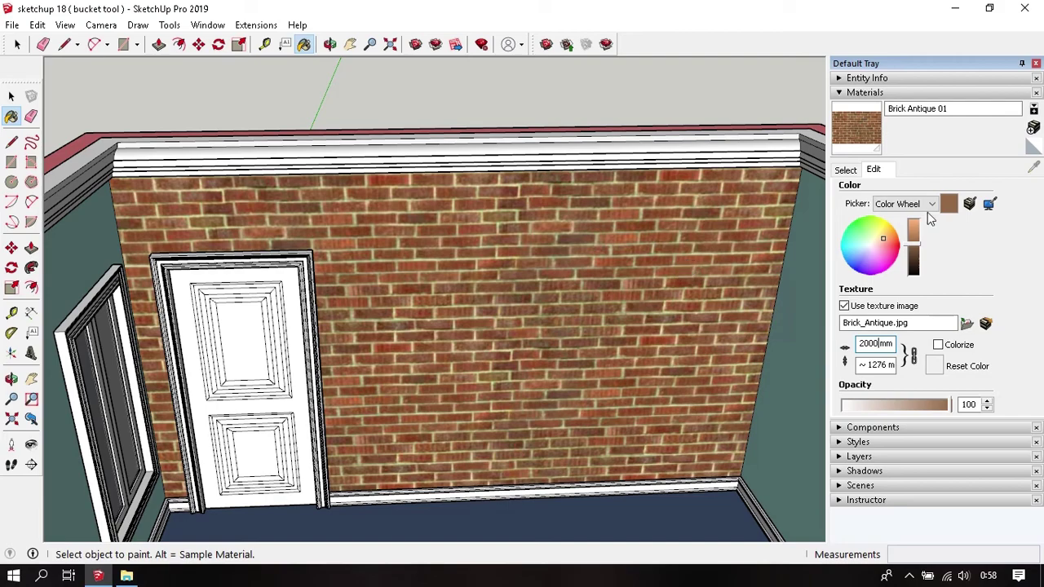
Step: Sample the 0089_PaleTurquoise colour from one of the room's walls
click(846, 170)
scroll(607, 276, down, 2)
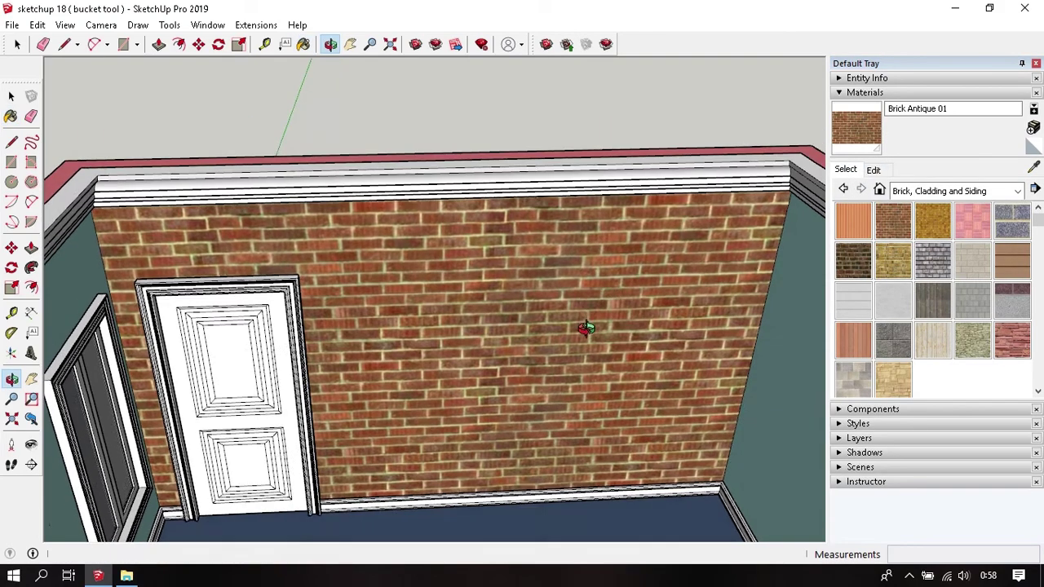
scroll(585, 326, down, 3)
mouse_move(599, 321)
middle_down()
mouse_move(564, 380)
mouse_move(632, 324)
mouse_move(603, 373)
middle_up()
scroll(633, 324, up, 3)
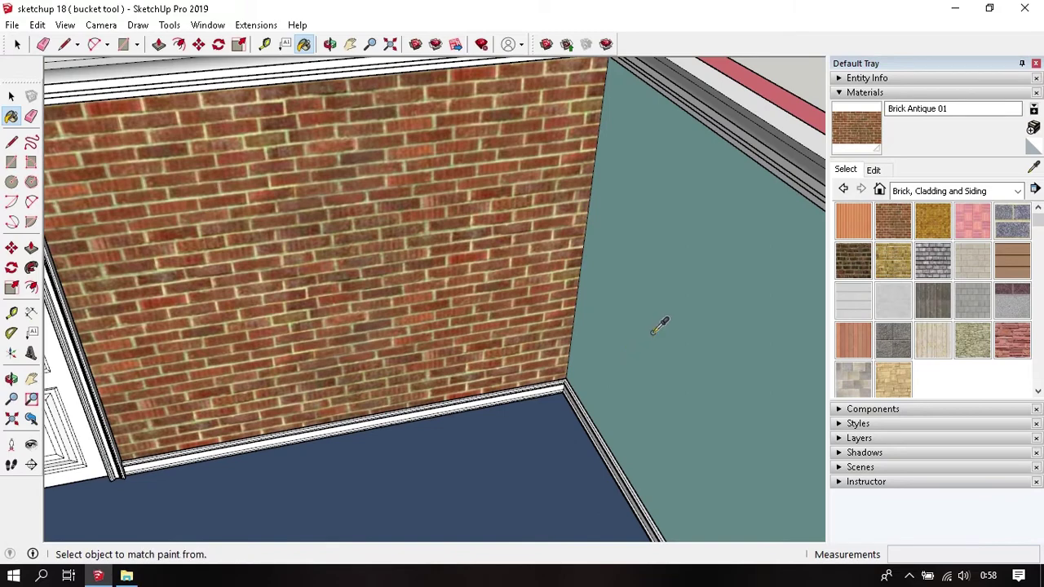
alt+click(660, 327)
Step: Paint the brick door wall 0089_PaleTurquoise and orbit out to an overview of the room
mouse_move(660, 326)
middle_down()
mouse_move(547, 349)
mouse_move(470, 337)
mouse_move(446, 318)
middle_up()
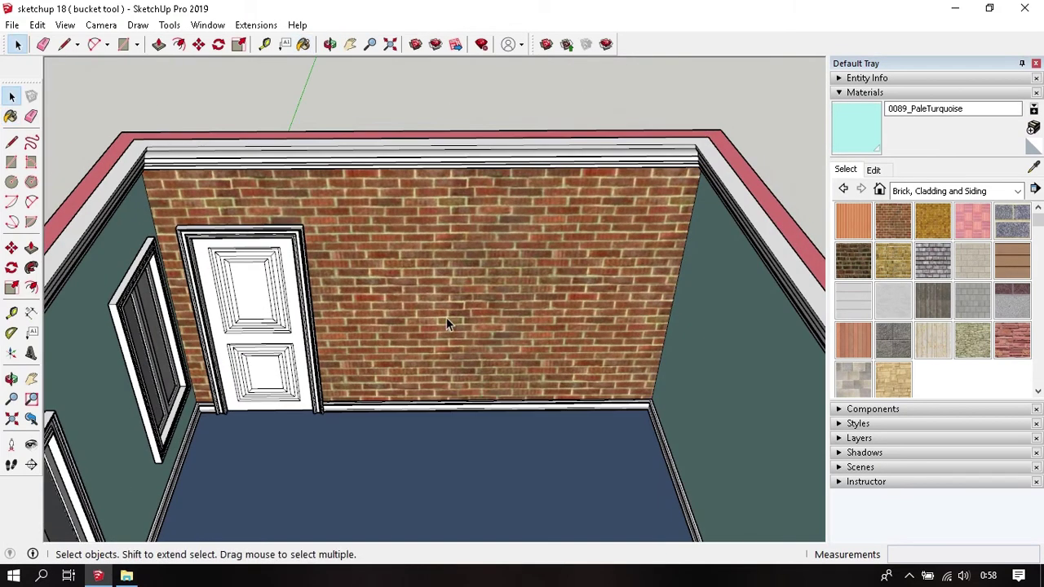
key(b)
click(457, 330)
key(space)
scroll(501, 267, down, 3)
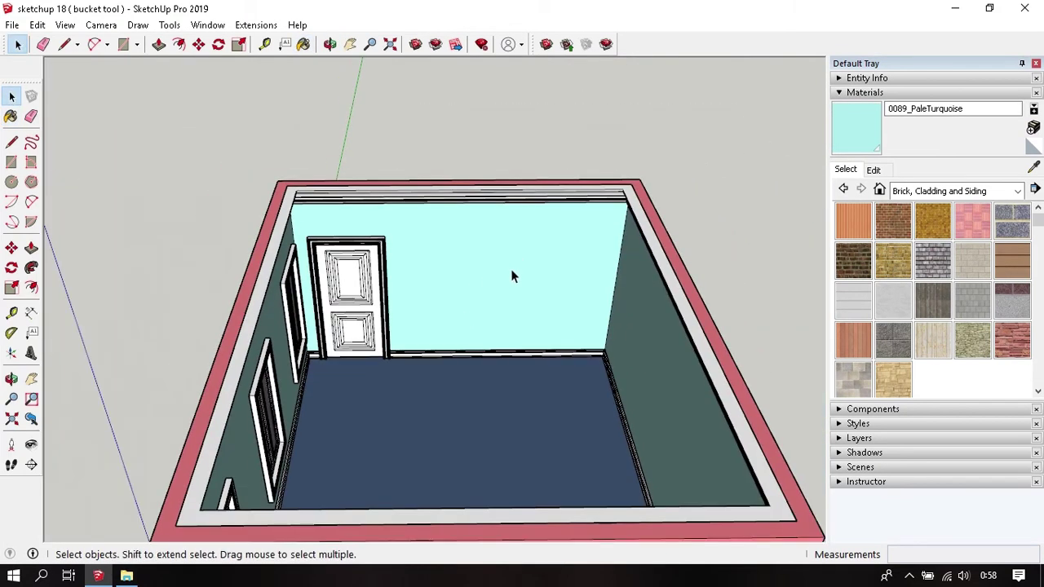
mouse_move(514, 275)
middle_down()
mouse_move(396, 489)
mouse_move(262, 359)
mouse_move(373, 303)
mouse_move(723, 224)
mouse_move(497, 292)
mouse_move(524, 317)
mouse_move(531, 350)
middle_up()
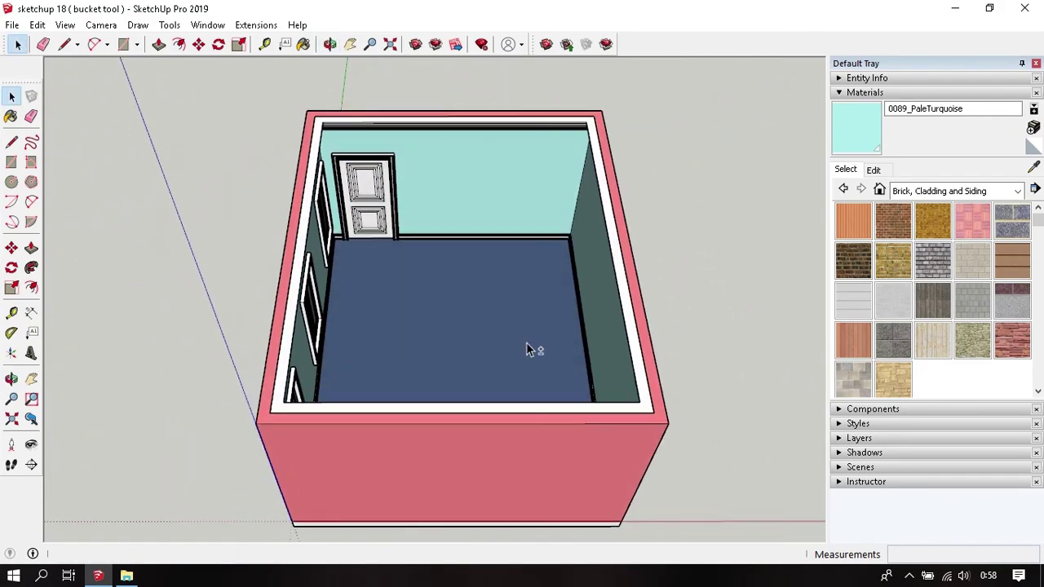
middle_drag(508, 289, 517, 272)
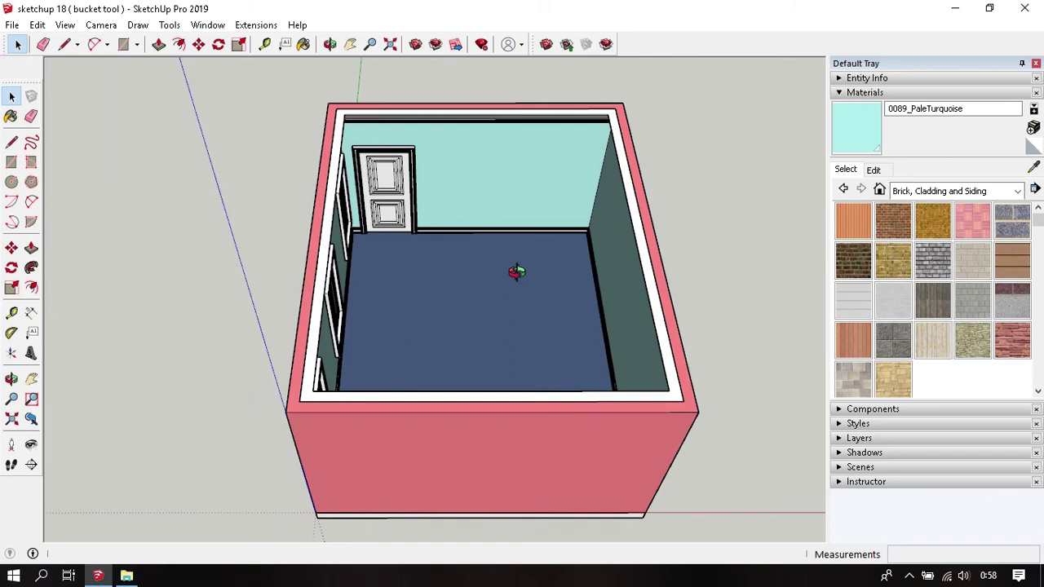